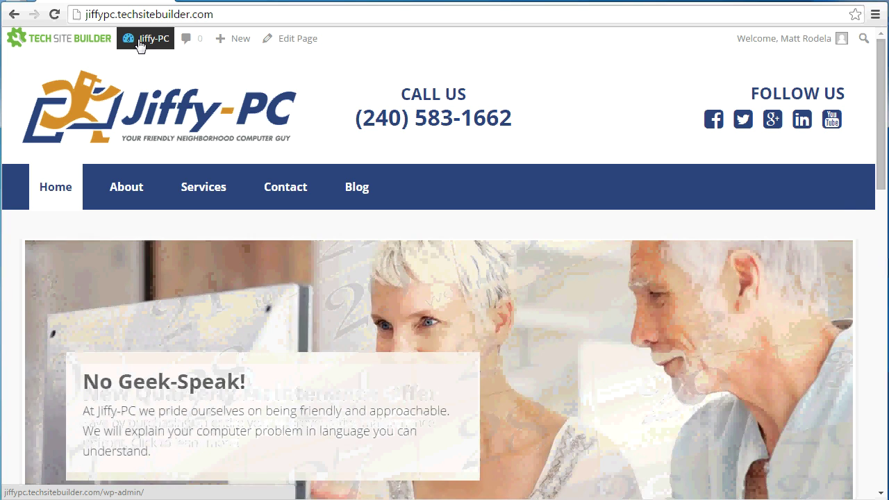
Open the About page for editing from the site's admin page list and dismiss the Distraction-Free Writing tip
{"action": "left_click", "coordinate": [139, 42]}
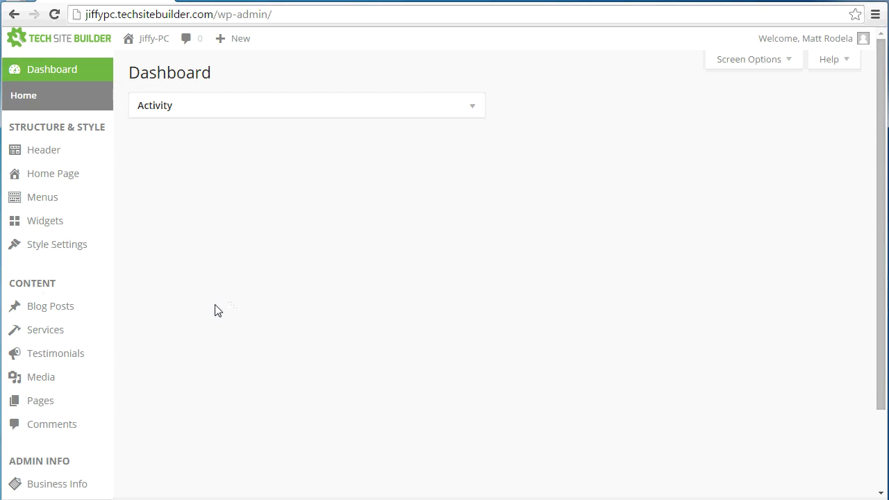
{"action": "left_click", "coordinate": [40, 406]}
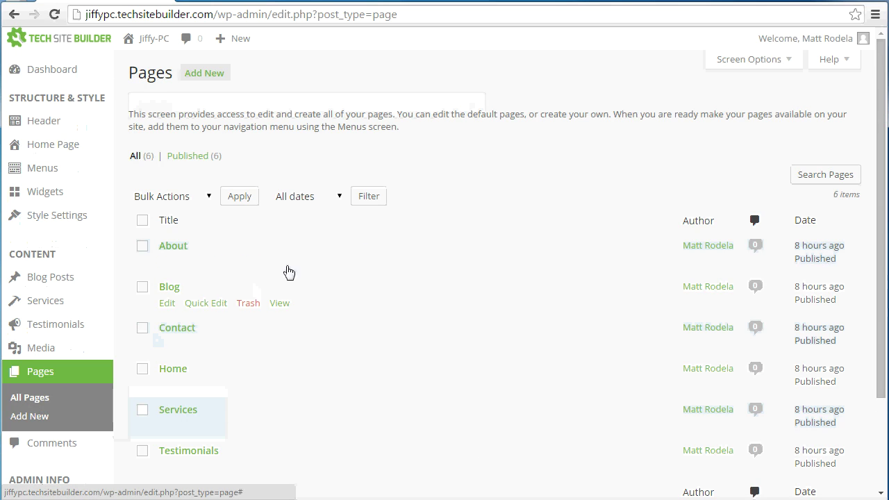
{"action": "scroll", "coordinate": [386, 223], "scroll_direction": "down", "scroll_amount": 1}
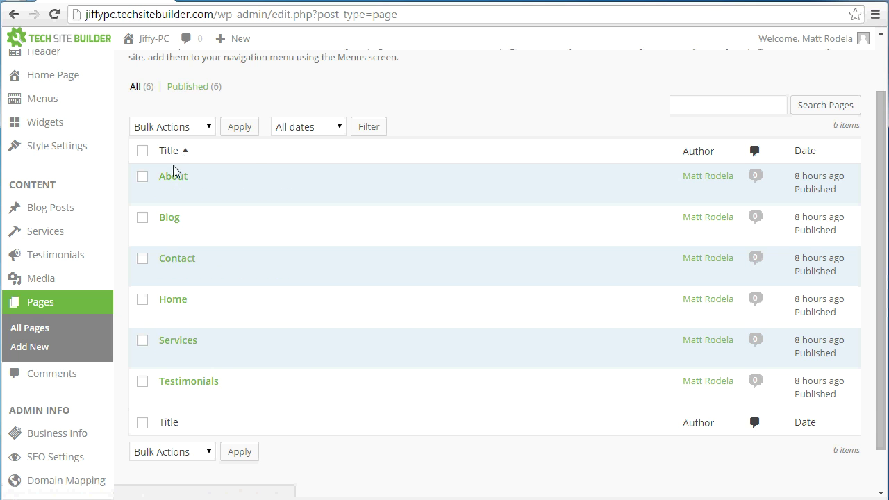
{"action": "scroll", "coordinate": [175, 184], "scroll_direction": "up", "scroll_amount": 1}
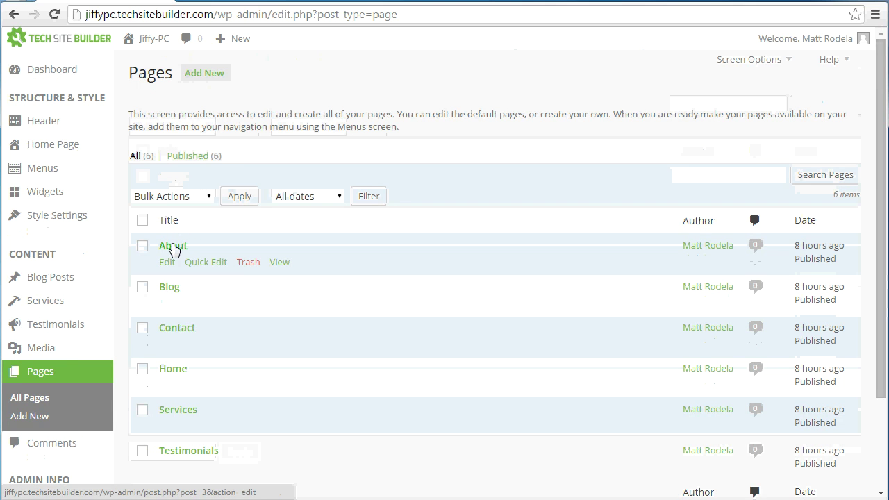
{"action": "left_click", "coordinate": [173, 247]}
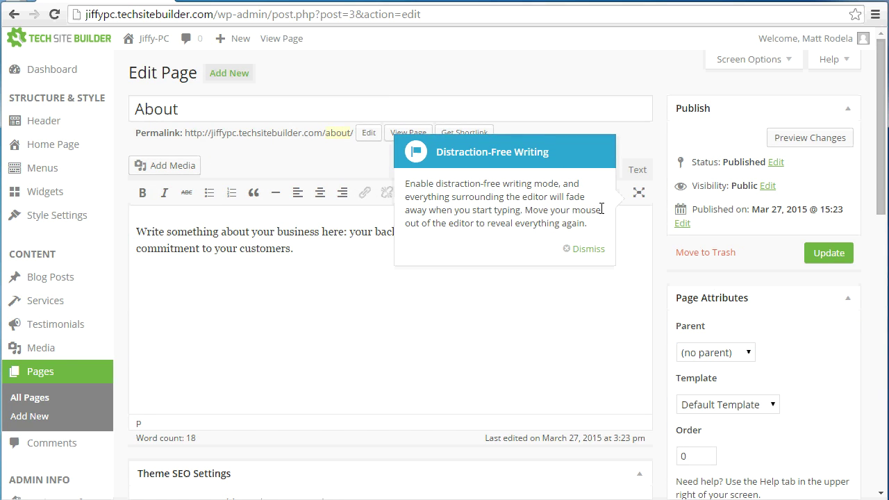
{"action": "left_click", "coordinate": [597, 250]}
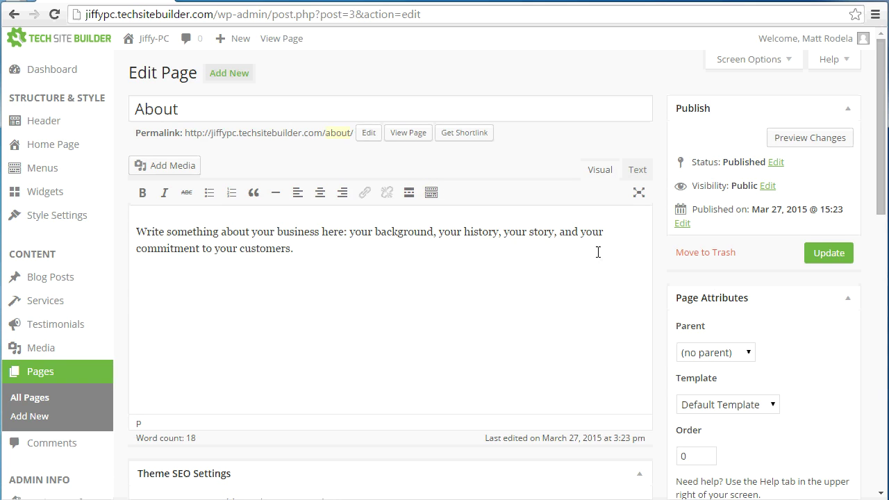
{"action": "left_click", "coordinate": [202, 105]}
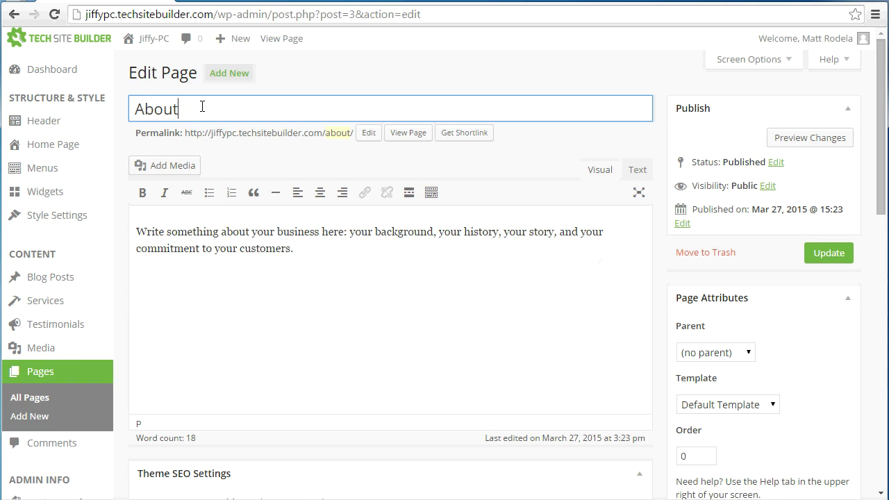
{"action": "double_click", "coordinate": [202, 106]}
{"action": "left_click", "coordinate": [200, 116]}
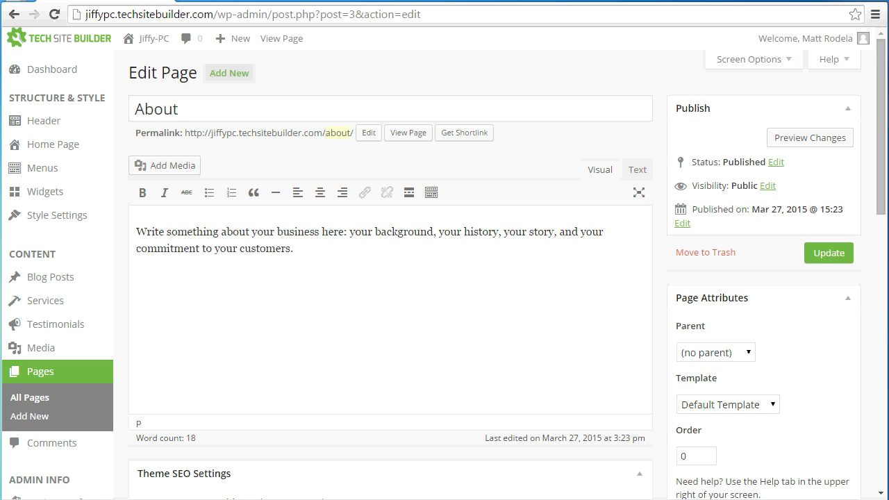
Replace the About page's placeholder text with the owner's introduction, the reasons for starting Jiffy-PC, and "The Jiffy-PC difference…" section
{"action": "left_click_drag", "start_coordinate": [332, 264], "coordinate": [139, 228]}
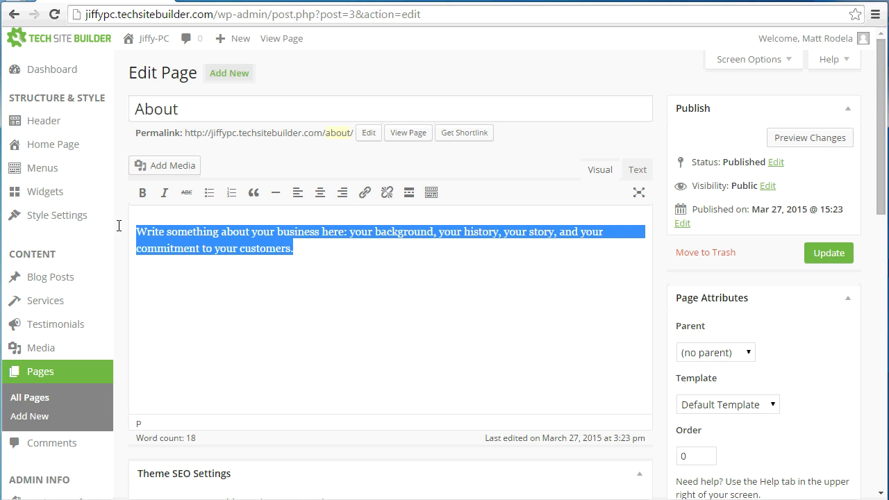
{"action": "type", "text": "Hi, my name is Matthew Rodela and I’m the owner and operator of Jiffy-PC. I’m a hands-on kinda guy, so 99% of the time I’m the one you’ll see at your door. I started Jiffy-PC because I have a passion for helping people solve their computer problems. I also saw a real need for a friendly, experienced, professional computer guy in our community. Too often computer users get lured into the marketing of big box stores and franchise chains that care only about their bottom line! I strive to create real lasting relationships with my customers so you know you can count on me as your go-to \"computer guy\". The Jiffy-PC difference... Aspects of our business that set it apart from the rest. Guaranteed satisfaction or you don’t pay us Friendly, honest communicaiton, no \"geek-speak\" Professional, experienced, and certified technicians Locally owned and operated We strive to build lasting relationships with our customers"}
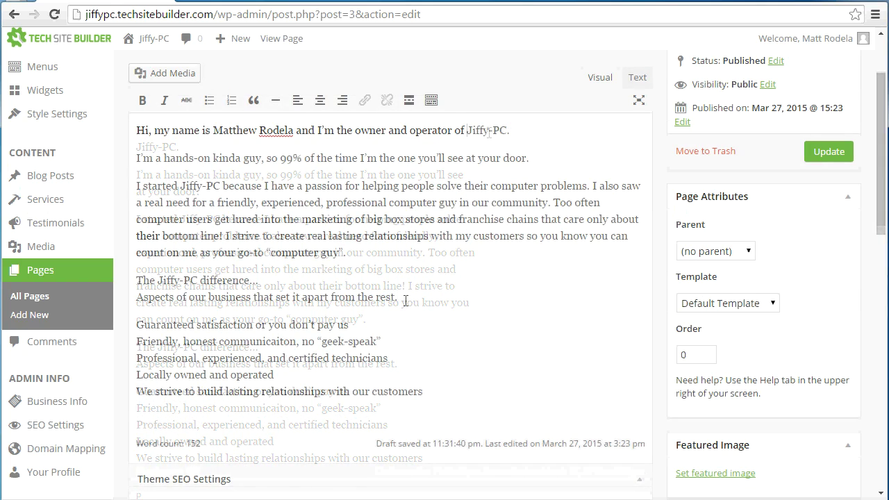
Format the five lines from "Guaranteed satisfaction" to "We strive to build lasting relationships" as a bulleted list, one bullet per line
{"action": "left_click_drag", "start_coordinate": [425, 394], "coordinate": [128, 330]}
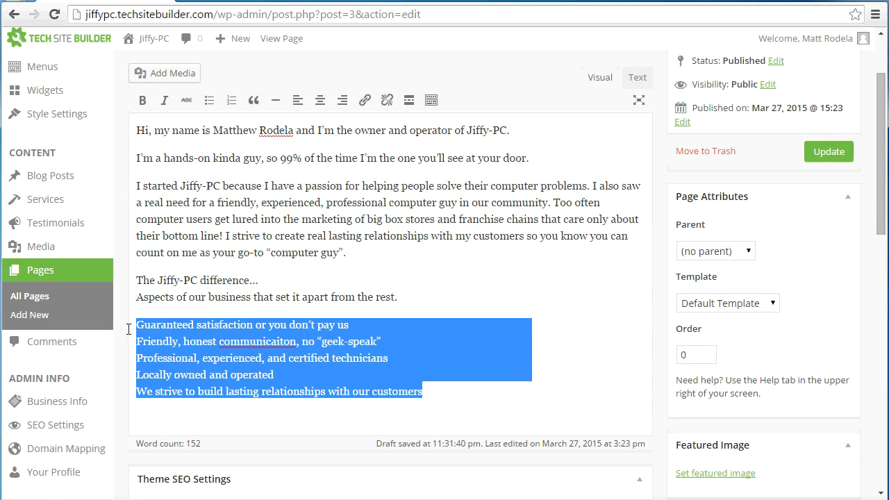
{"action": "left_click", "coordinate": [248, 327]}
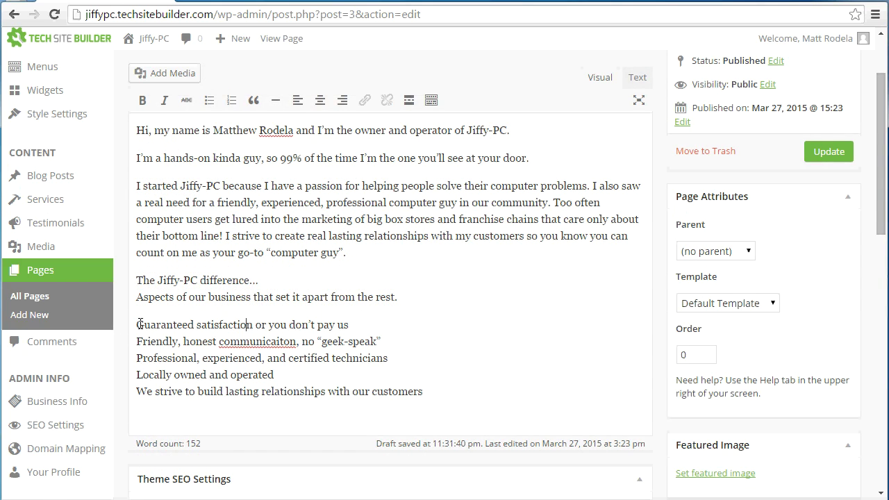
{"action": "left_click_drag", "start_coordinate": [135, 324], "coordinate": [404, 384]}
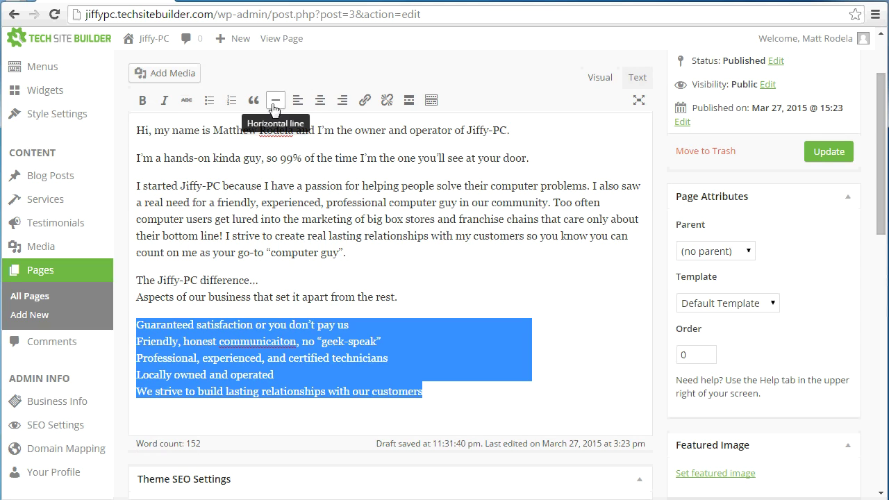
{"action": "left_click", "coordinate": [209, 102]}
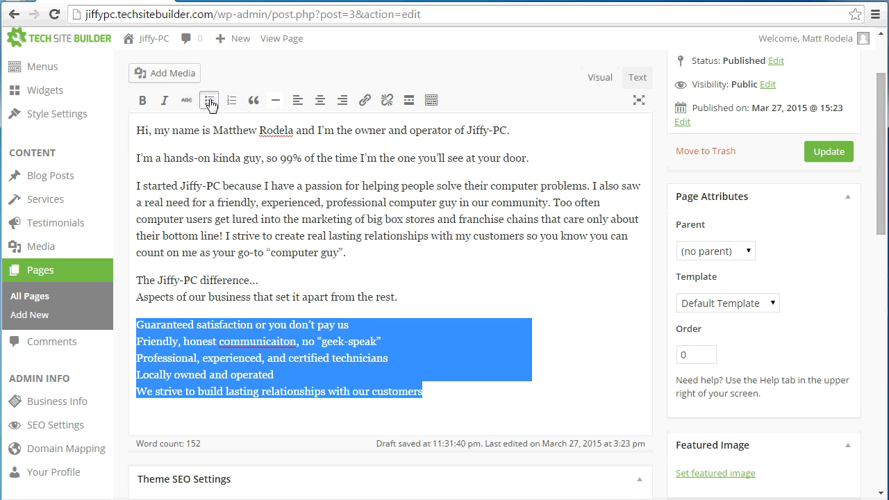
{"action": "left_click", "coordinate": [167, 326]}
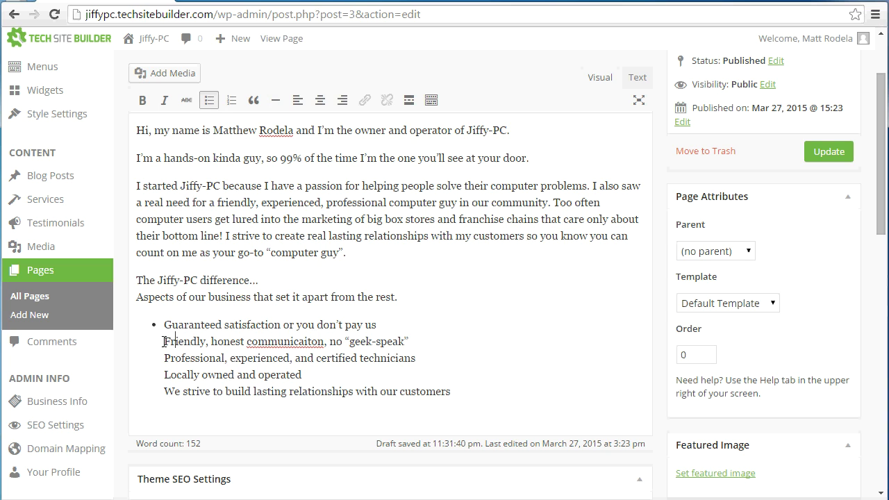
{"action": "left_click", "coordinate": [165, 341]}
{"action": "key", "text": "Return"}
{"action": "key", "text": "Down"}
Correct the misspelled word in the second bullet to "communication"
{"action": "right_click", "coordinate": [271, 343]}
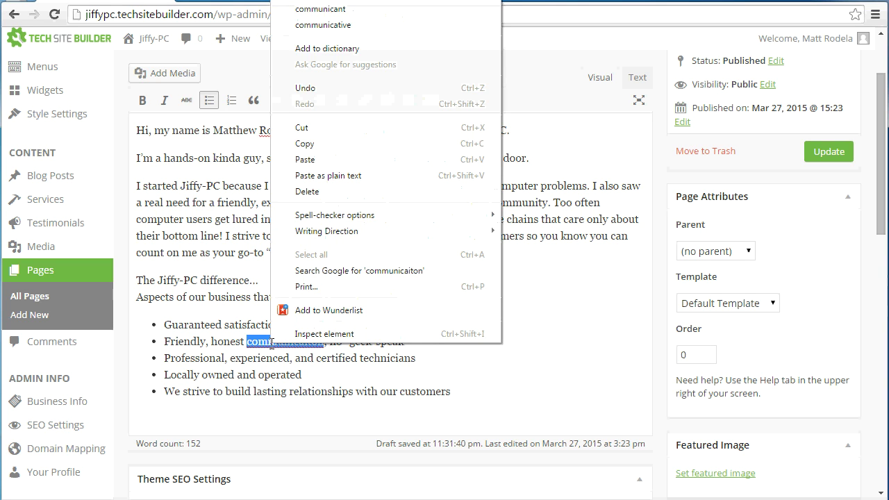
{"action": "left_click", "coordinate": [320, 1]}
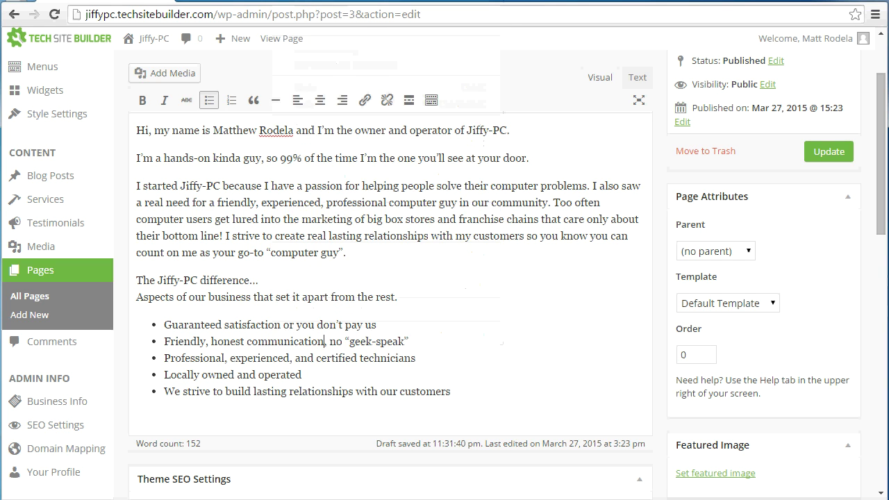
{"action": "left_click", "coordinate": [352, 236]}
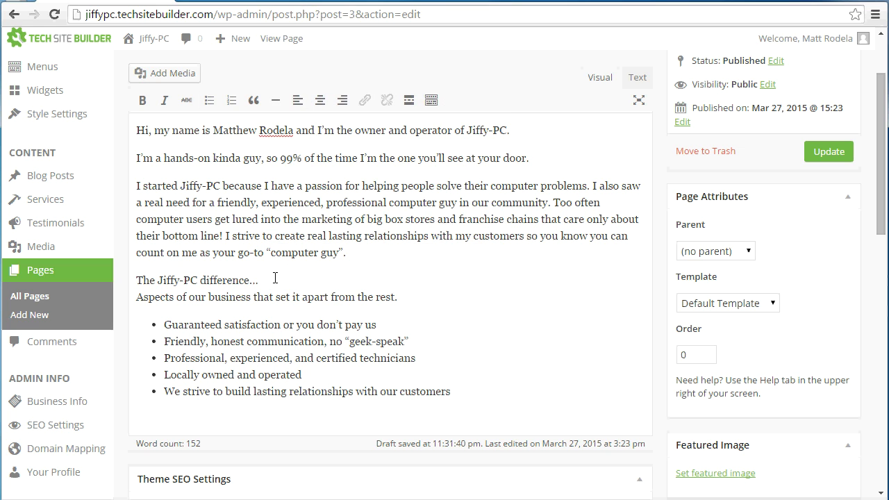
Show the additional formatting options and apply the Heading 3 style to "The Jiffy-PC difference…"
{"action": "left_click", "coordinate": [261, 278]}
{"action": "left_click_drag", "start_coordinate": [263, 284], "coordinate": [118, 284]}
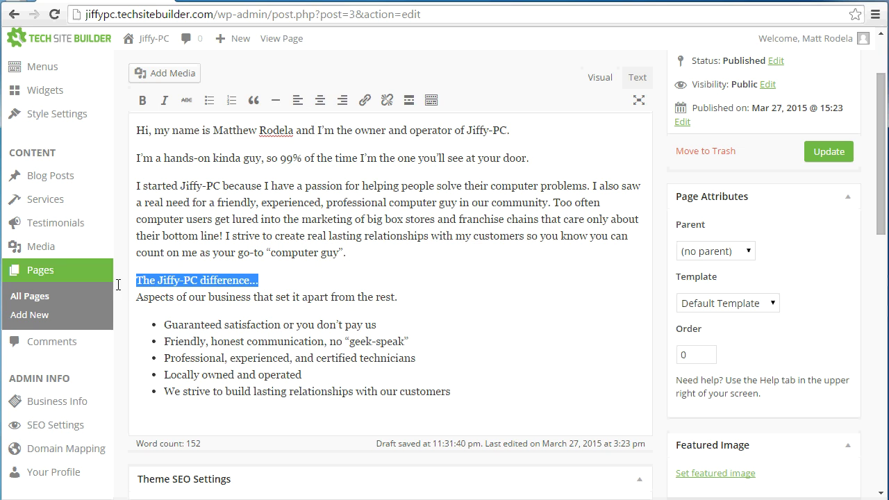
{"action": "left_click", "coordinate": [431, 104]}
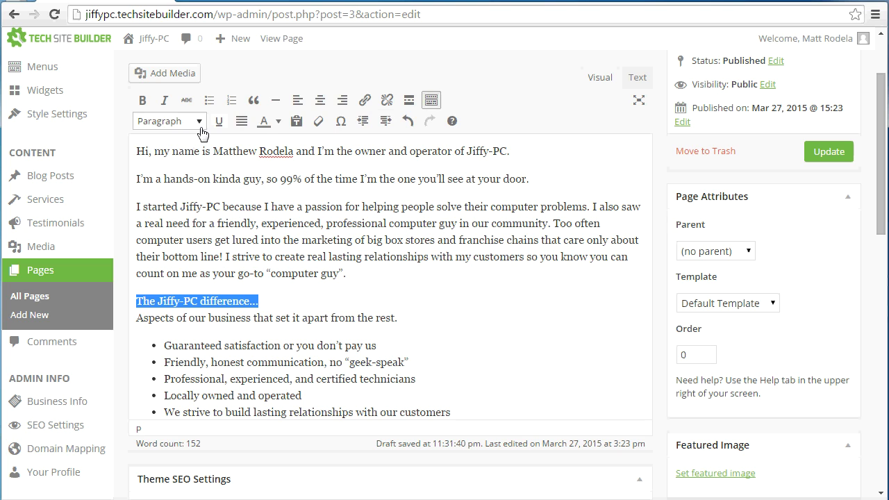
{"action": "left_click", "coordinate": [199, 122]}
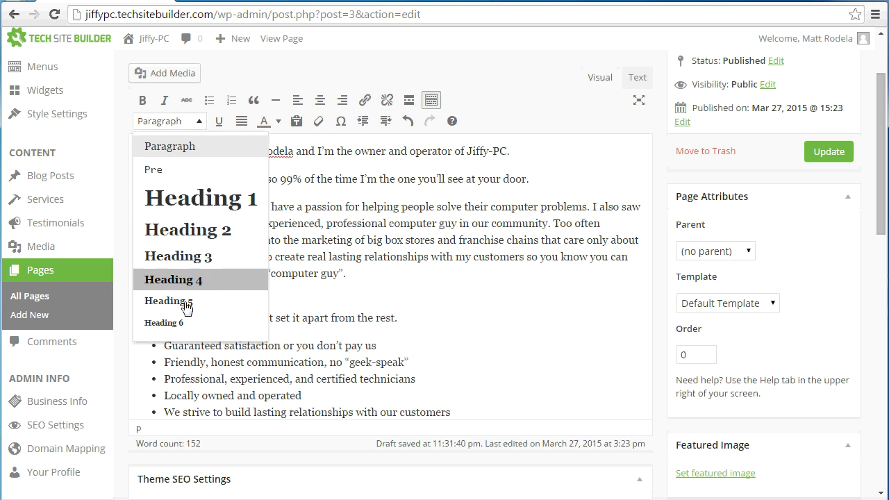
{"action": "left_click", "coordinate": [197, 266]}
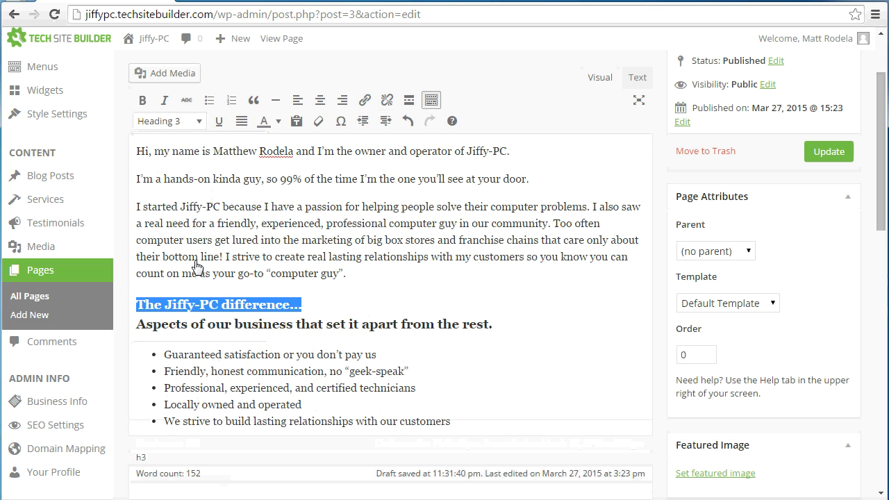
Split "Aspects of our business that set it apart from the rest." from the heading above into its own block
{"action": "left_click", "coordinate": [214, 323]}
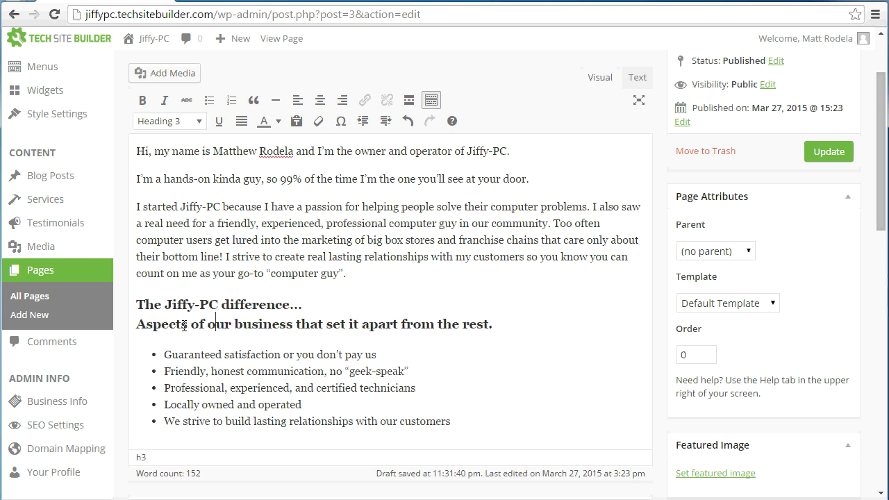
{"action": "left_click_drag", "start_coordinate": [137, 324], "coordinate": [463, 324]}
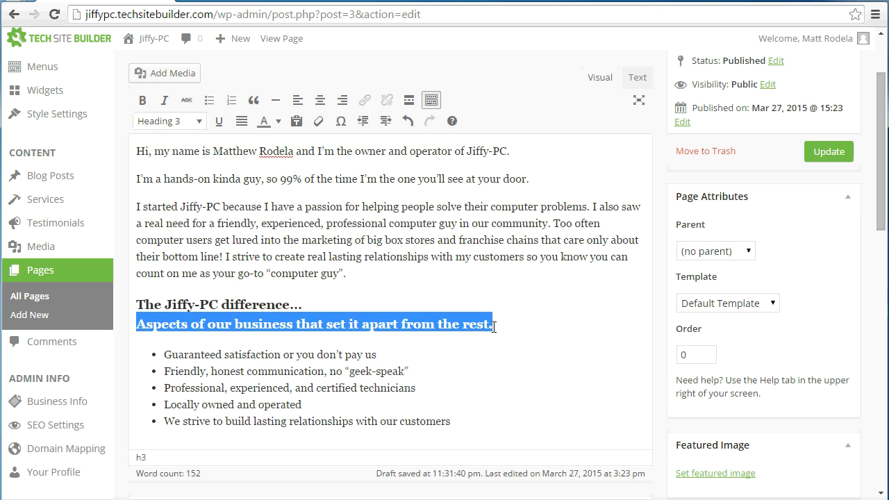
{"action": "left_click", "coordinate": [331, 304]}
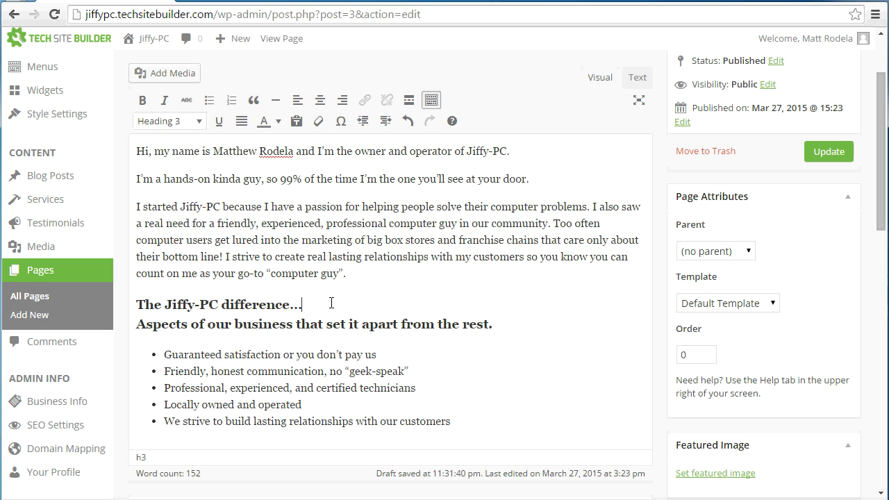
{"action": "key", "text": "Return"}
{"action": "key", "text": "Delete"}
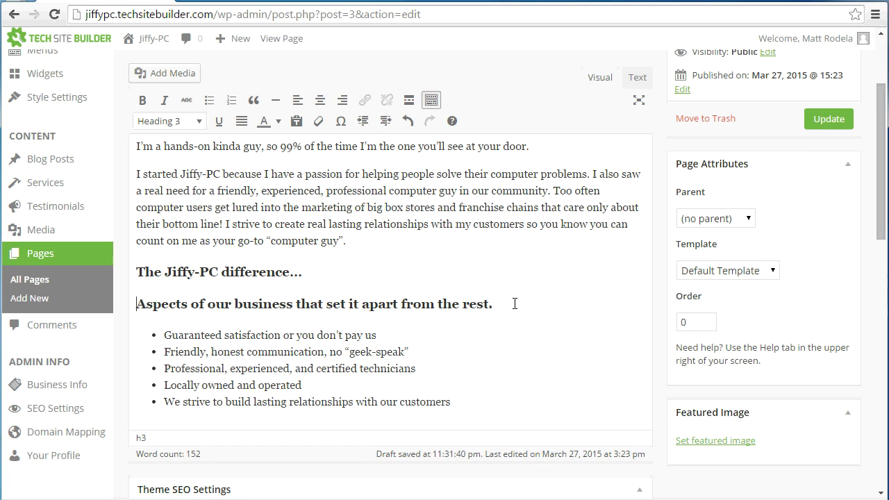
Set the "Aspects of our business that set it apart from the rest." line back to the Paragraph style
{"action": "left_click_drag", "start_coordinate": [493, 304], "coordinate": [134, 308]}
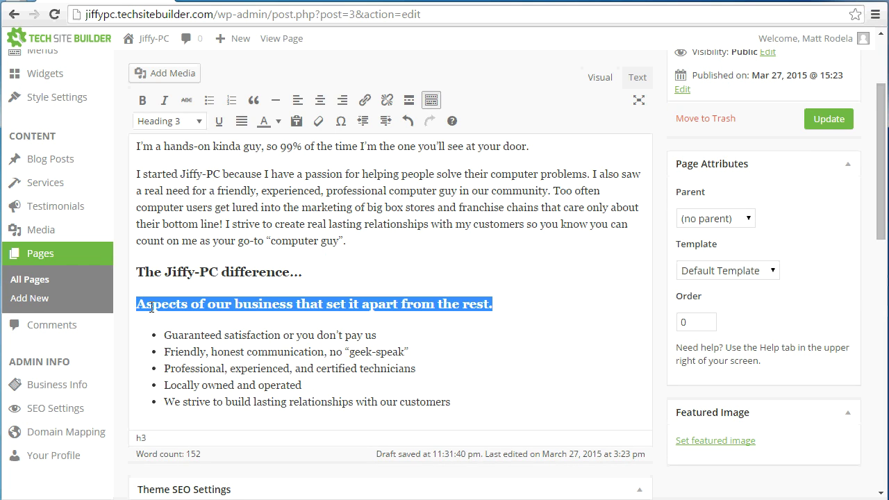
{"action": "left_click", "coordinate": [197, 122]}
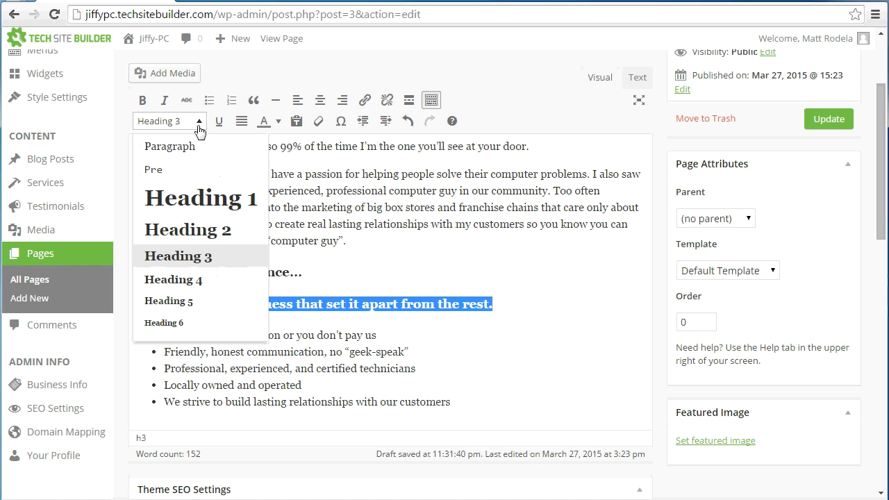
{"action": "left_click", "coordinate": [170, 147]}
{"action": "left_click", "coordinate": [191, 302]}
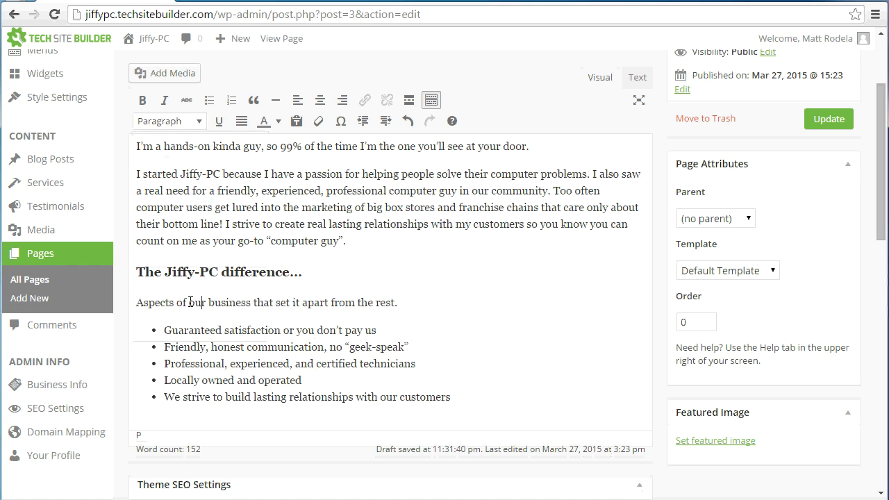
Examine the heading and list tags in the page's HTML source, then return to the visual editor
{"action": "left_click", "coordinate": [635, 80]}
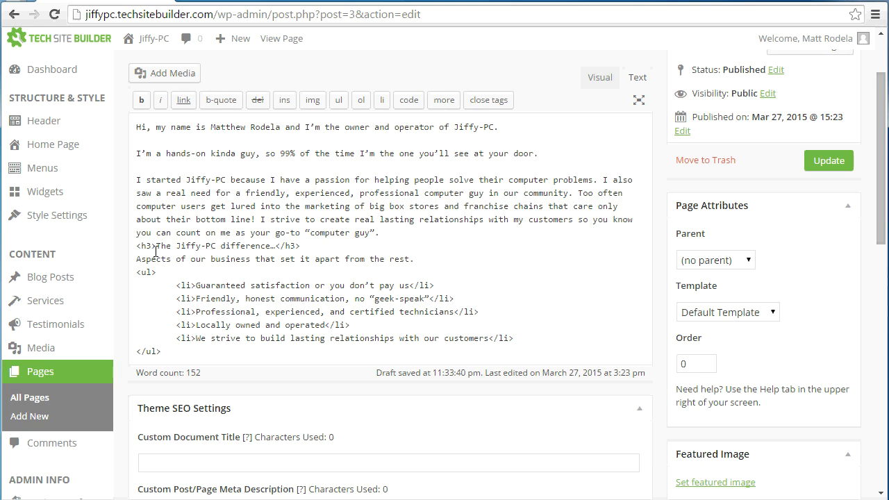
{"action": "left_click_drag", "start_coordinate": [300, 246], "coordinate": [151, 248]}
{"action": "left_click_drag", "start_coordinate": [286, 247], "coordinate": [299, 247]}
{"action": "left_click", "coordinate": [296, 259]}
{"action": "left_click_drag", "start_coordinate": [141, 272], "coordinate": [205, 354]}
{"action": "left_click", "coordinate": [197, 322]}
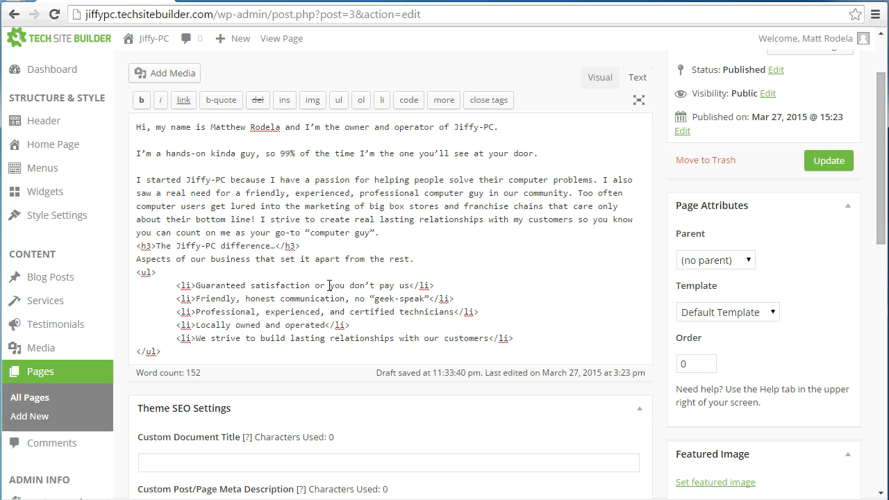
{"action": "left_click", "coordinate": [598, 78]}
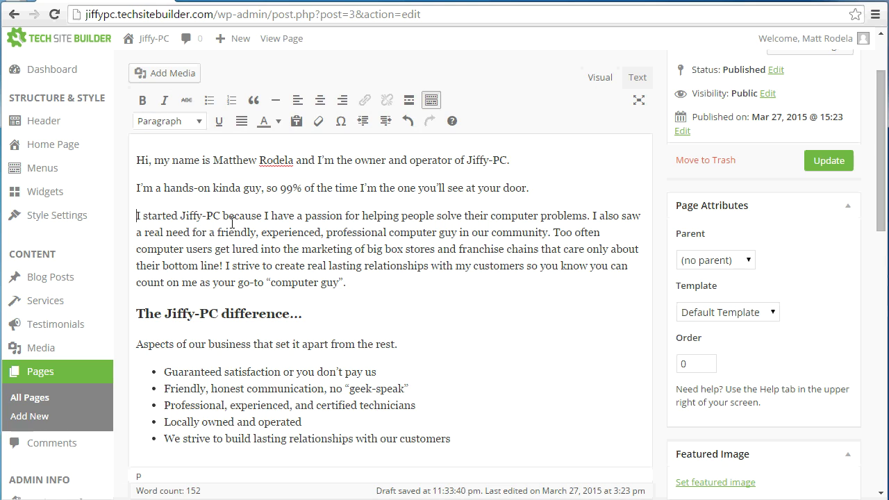
Insert the existing portrait photo me-e1404268068594.jpg from the media library before the "I started Jiffy-PC" paragraph
{"action": "left_click", "coordinate": [160, 77]}
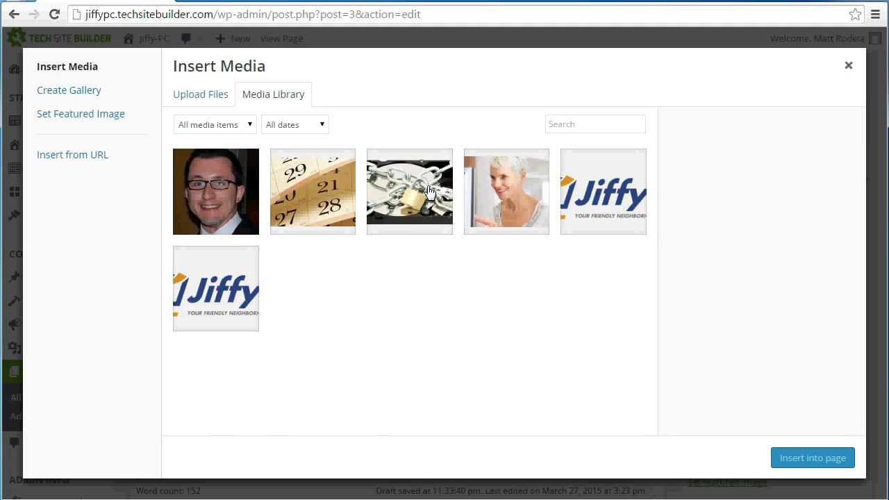
{"action": "left_click", "coordinate": [195, 100]}
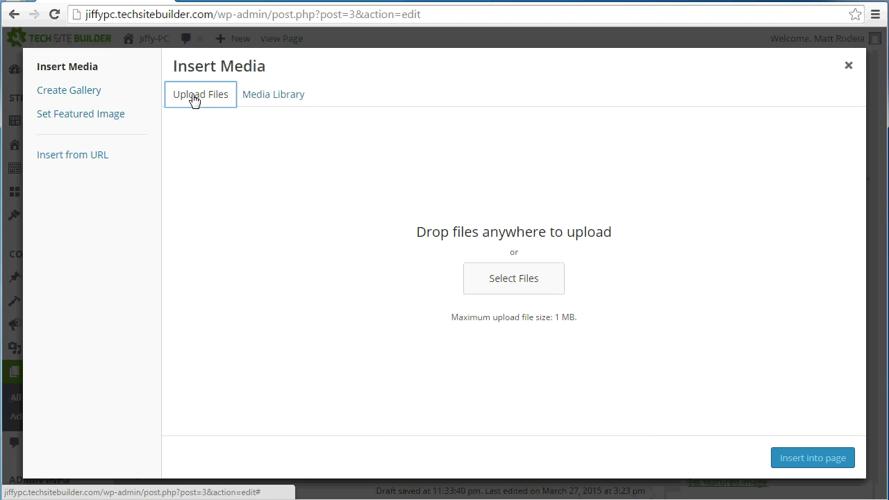
{"action": "left_click", "coordinate": [271, 94]}
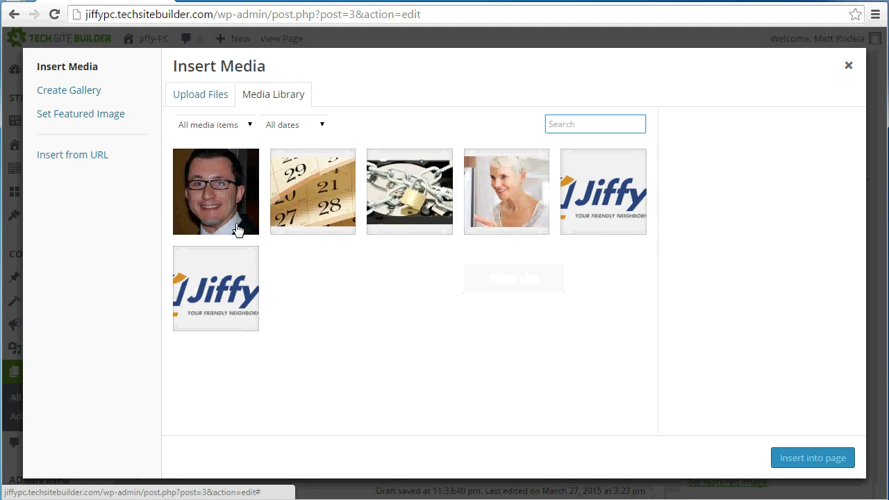
{"action": "left_click", "coordinate": [234, 223]}
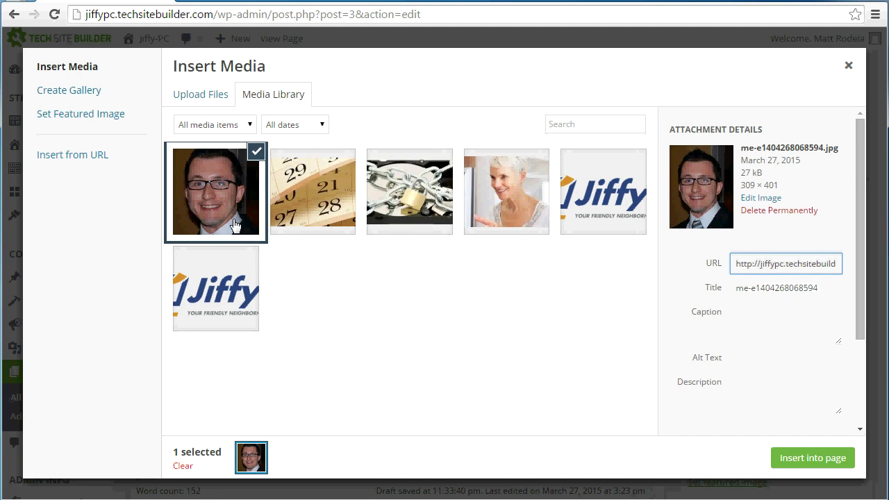
{"action": "left_click", "coordinate": [801, 460]}
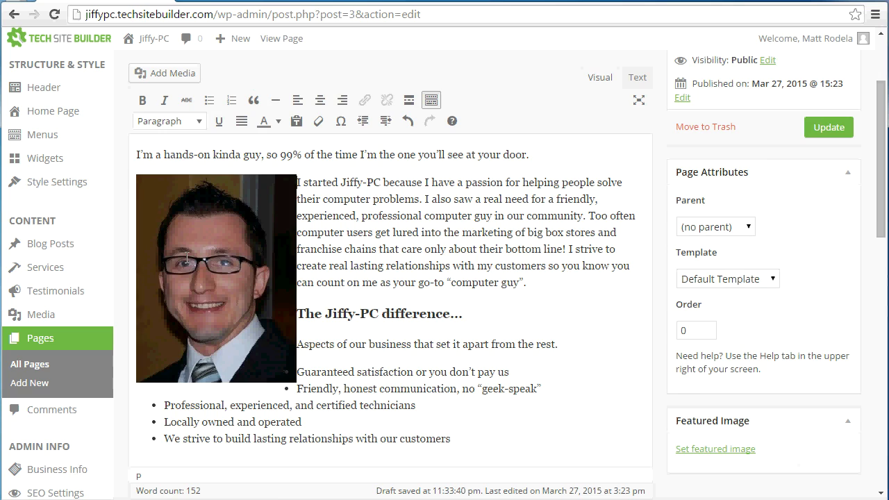
Shrink the inserted portrait proportionally to a little over half its size and align it right of the paragraph text
{"action": "left_click", "coordinate": [250, 324]}
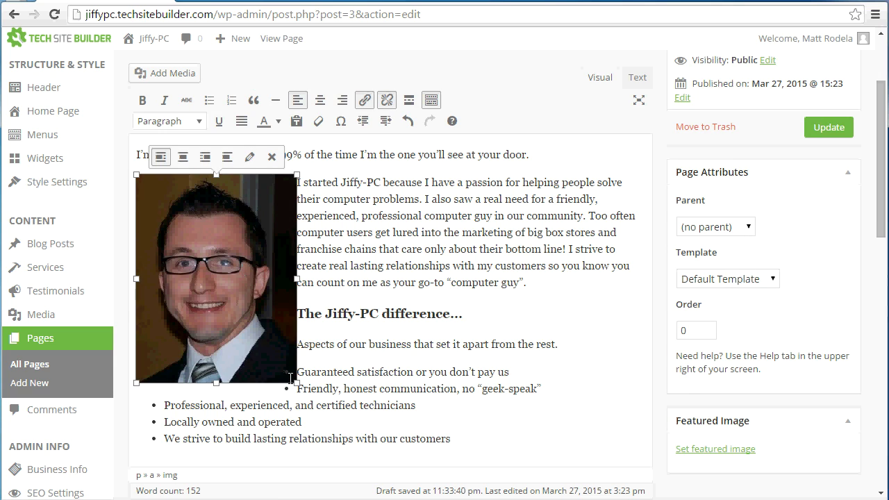
{"action": "left_click_drag", "start_coordinate": [295, 381], "coordinate": [238, 294]}
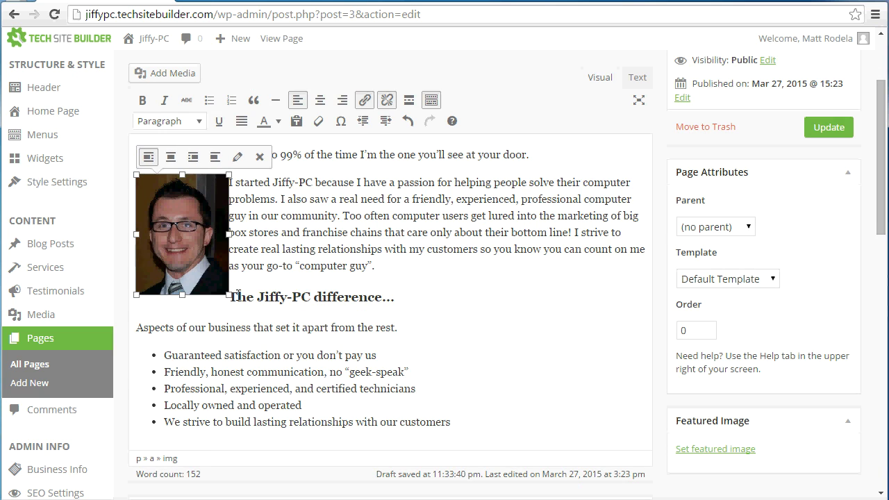
{"action": "left_click", "coordinate": [193, 157]}
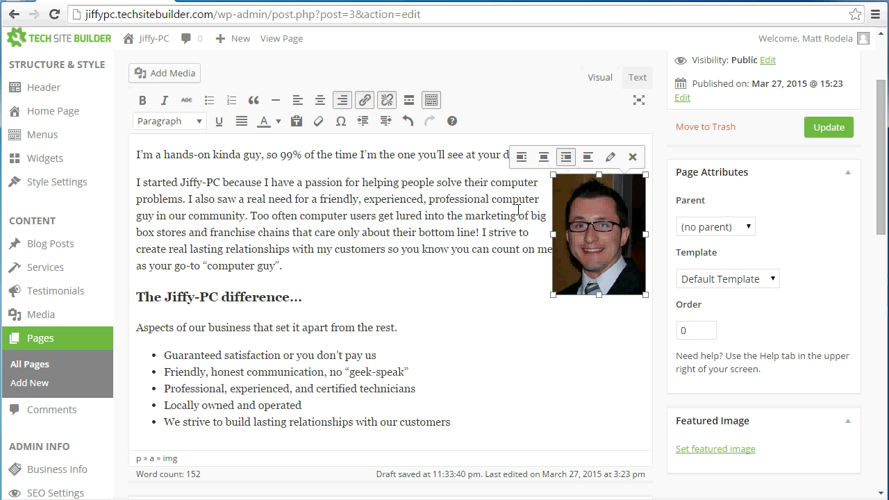
{"action": "left_click", "coordinate": [552, 216]}
Examine the About page's content along with its Theme SEO, Robots Meta and Layout settings
{"action": "scroll", "coordinate": [519, 234], "scroll_direction": "up", "scroll_amount": 2}
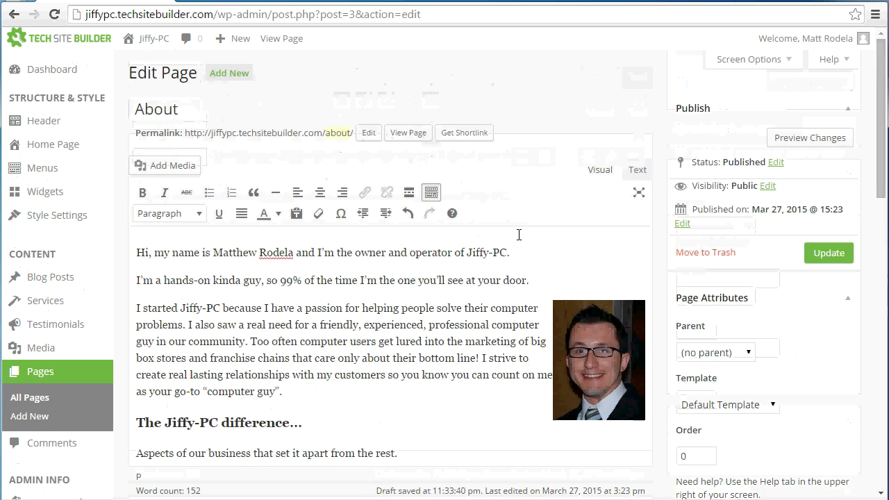
{"action": "scroll", "coordinate": [580, 269], "scroll_direction": "down", "scroll_amount": 1}
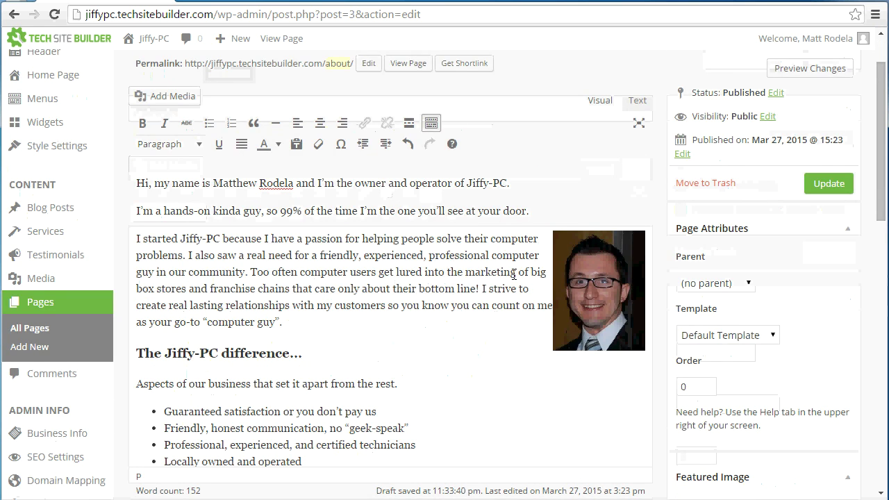
{"action": "scroll", "coordinate": [514, 275], "scroll_direction": "down", "scroll_amount": 2}
{"action": "scroll", "coordinate": [514, 273], "scroll_direction": "up", "scroll_amount": 3}
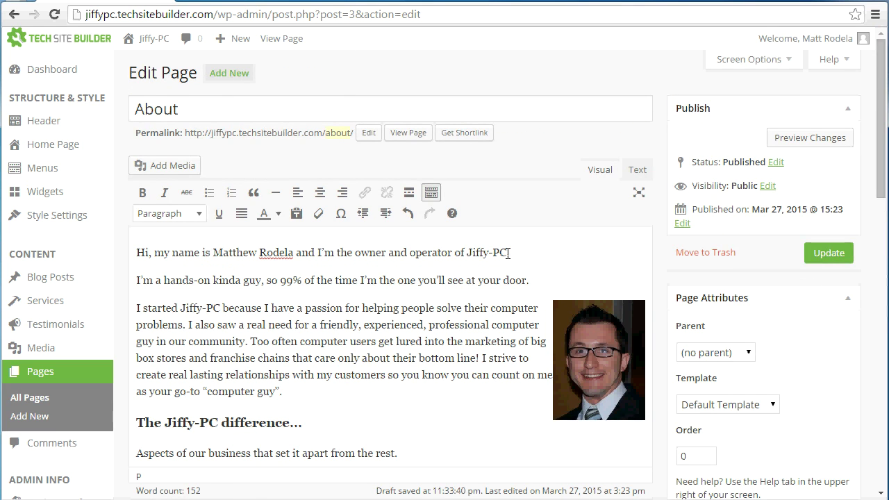
{"action": "scroll", "coordinate": [460, 252], "scroll_direction": "down", "scroll_amount": 6}
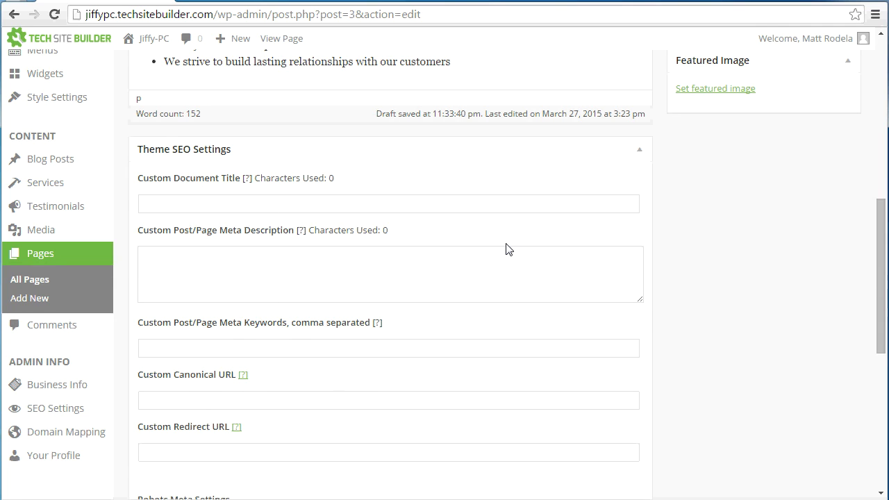
{"action": "scroll", "coordinate": [507, 247], "scroll_direction": "down", "scroll_amount": 6}
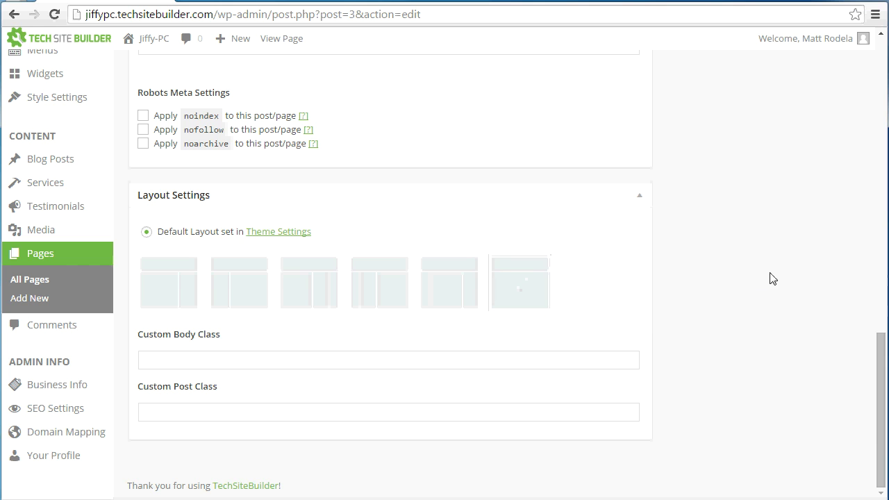
{"action": "scroll", "coordinate": [768, 277], "scroll_direction": "up", "scroll_amount": 10}
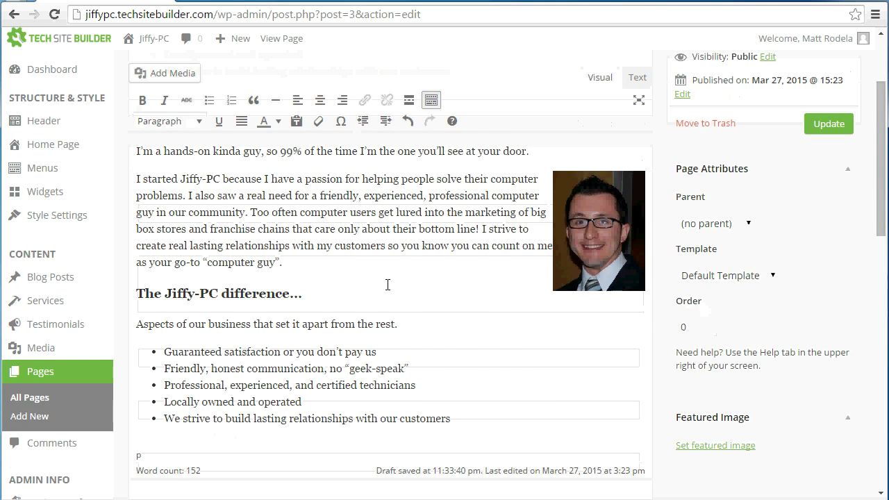
{"action": "scroll", "coordinate": [387, 285], "scroll_direction": "up", "scroll_amount": 2}
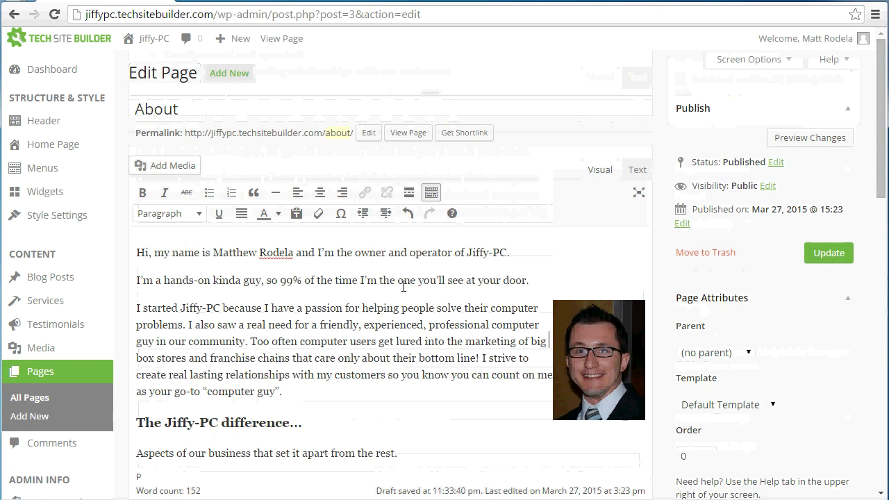
Update the About page and review its text, photo and list on the live site
{"action": "left_click", "coordinate": [828, 254]}
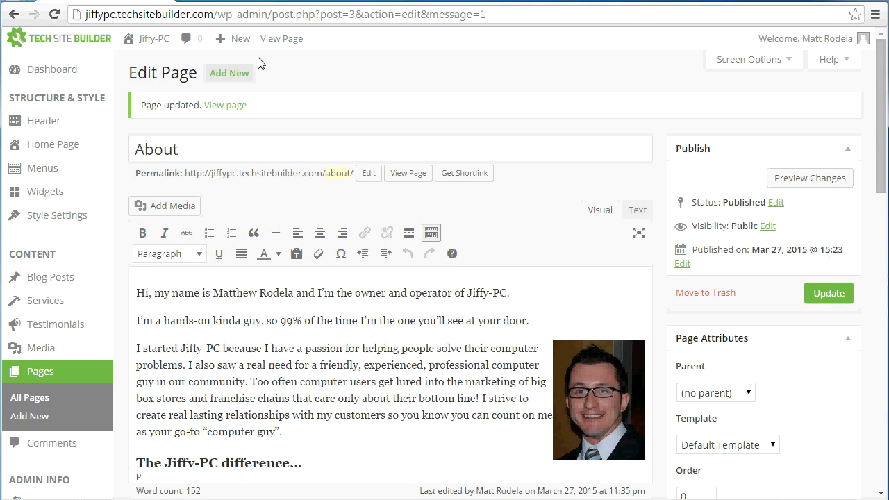
{"action": "left_click", "coordinate": [142, 43]}
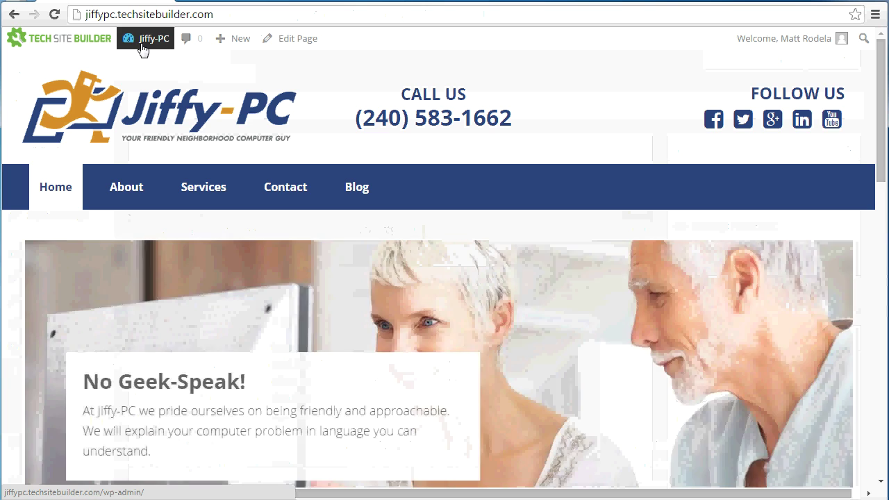
{"action": "left_click", "coordinate": [127, 189]}
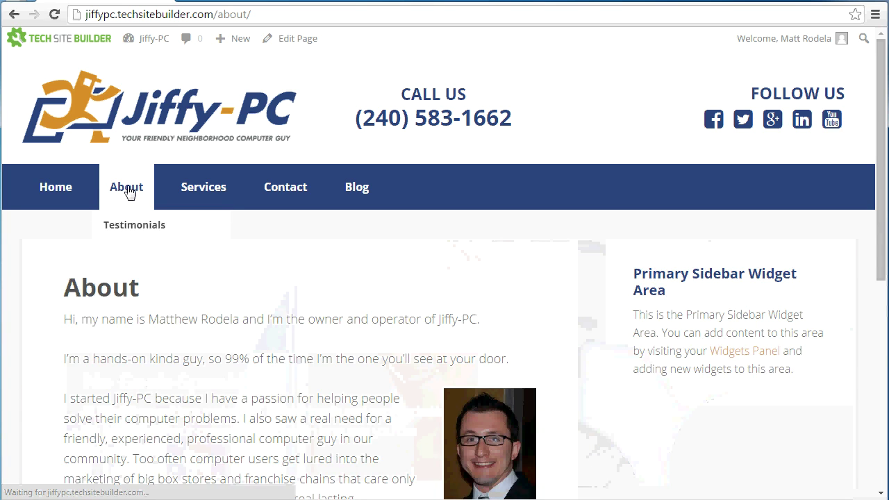
{"action": "scroll", "coordinate": [278, 311], "scroll_direction": "down", "scroll_amount": 3}
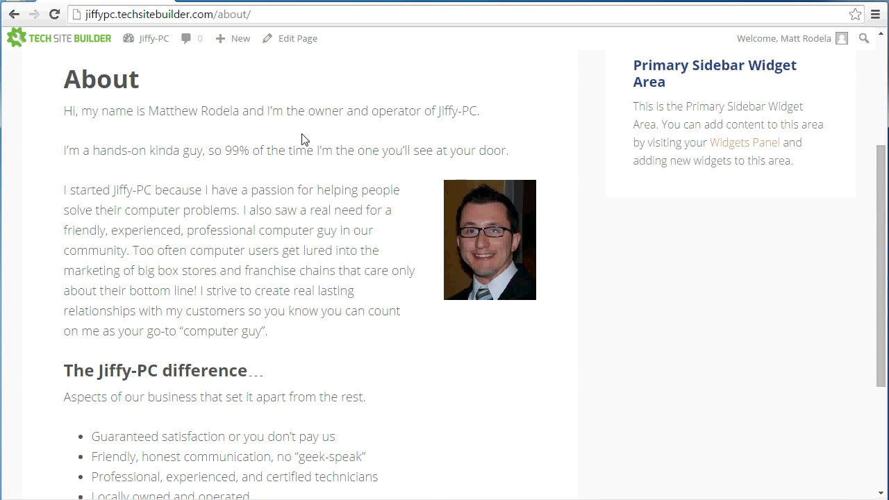
{"action": "scroll", "coordinate": [208, 312], "scroll_direction": "down", "scroll_amount": 3}
{"action": "scroll", "coordinate": [240, 239], "scroll_direction": "up", "scroll_amount": 2}
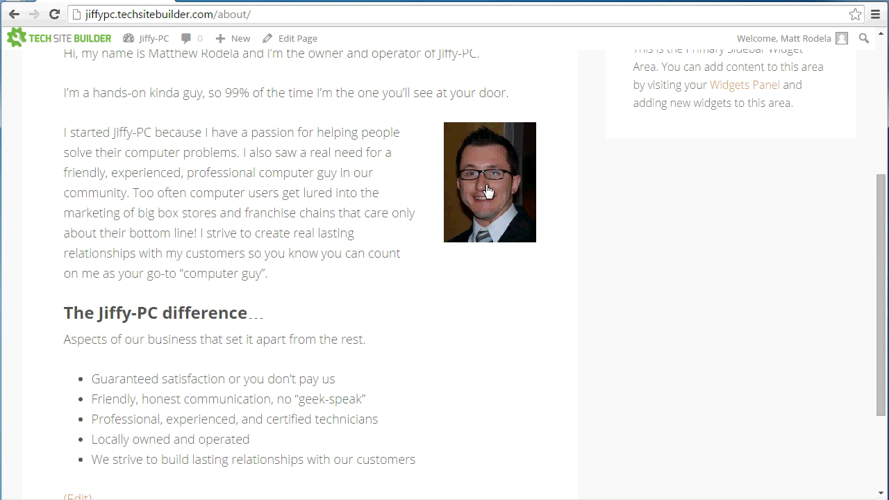
{"action": "scroll", "coordinate": [327, 196], "scroll_direction": "up", "scroll_amount": 2}
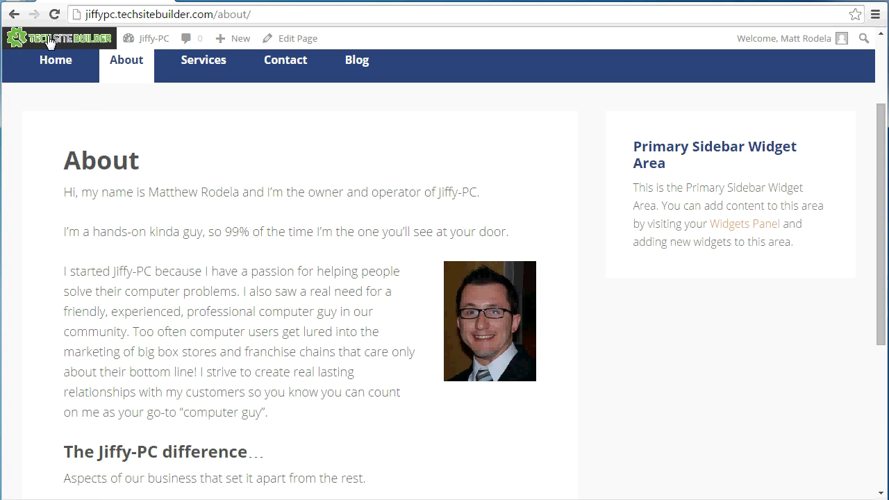
Return to the site's admin area and show the list of all pages
{"action": "left_click", "coordinate": [13, 14]}
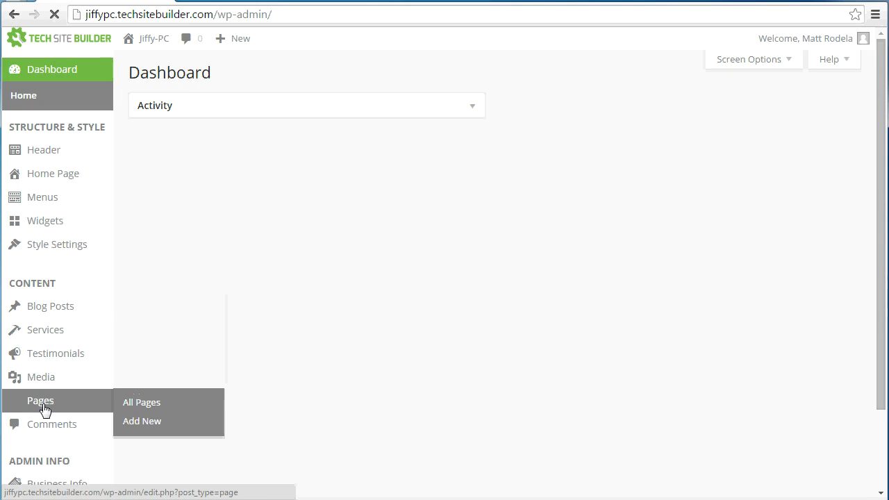
{"action": "left_click", "coordinate": [43, 403]}
{"action": "scroll", "coordinate": [199, 250], "scroll_direction": "down", "scroll_amount": 1}
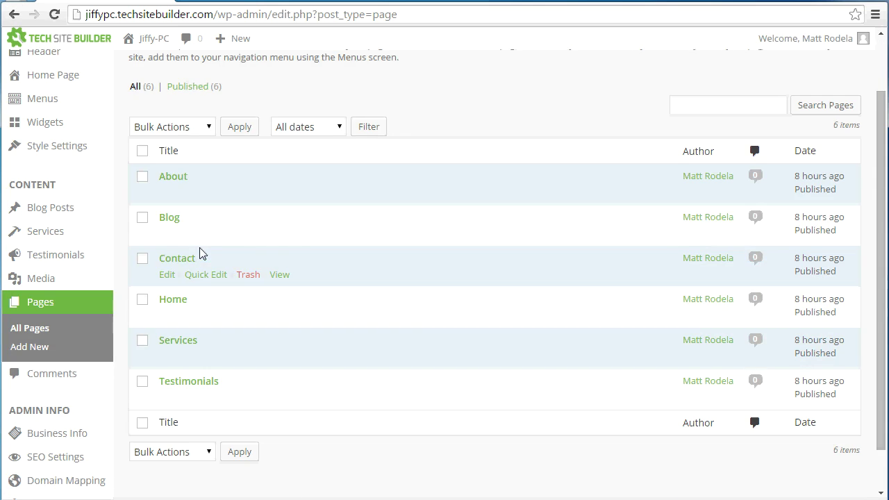
Read the placeholder notice on the Blog page and return to the list of pages without editing it
{"action": "left_click", "coordinate": [168, 220]}
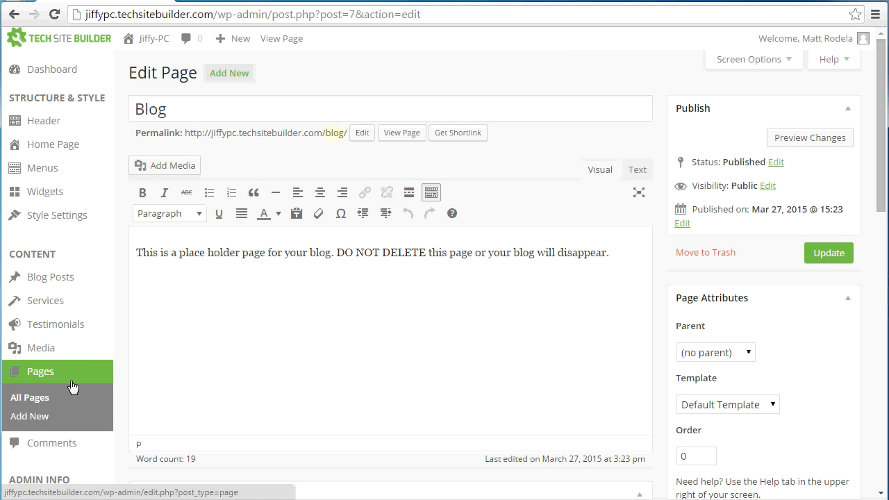
{"action": "left_click", "coordinate": [39, 415]}
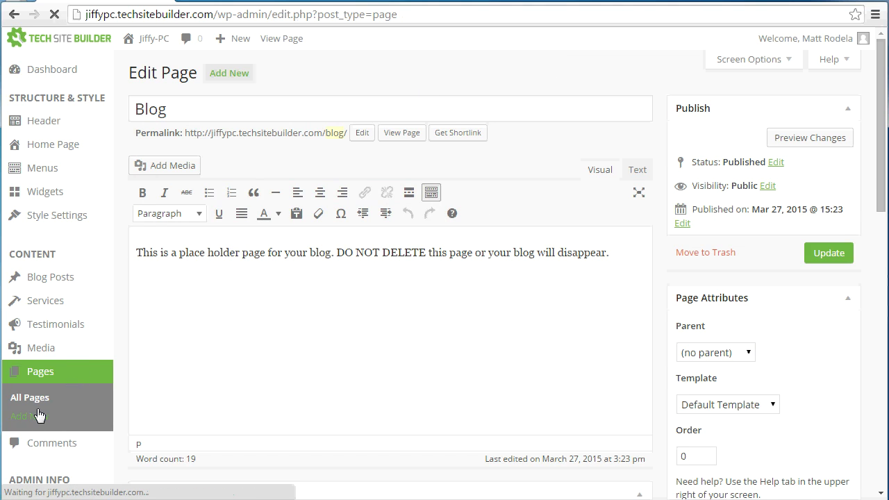
{"action": "scroll", "coordinate": [191, 407], "scroll_direction": "down", "scroll_amount": 1}
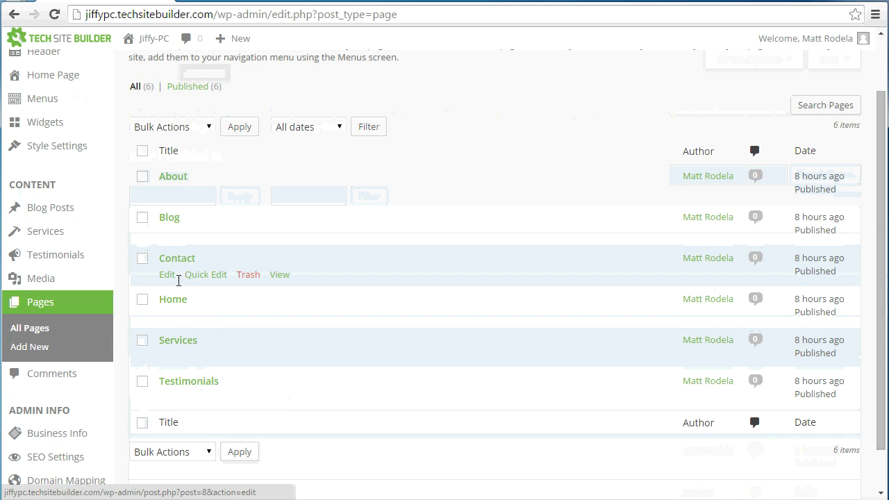
Open the Contact page for editing and examine its intro sentence and the [contact-form] shortcode
{"action": "left_click", "coordinate": [182, 263]}
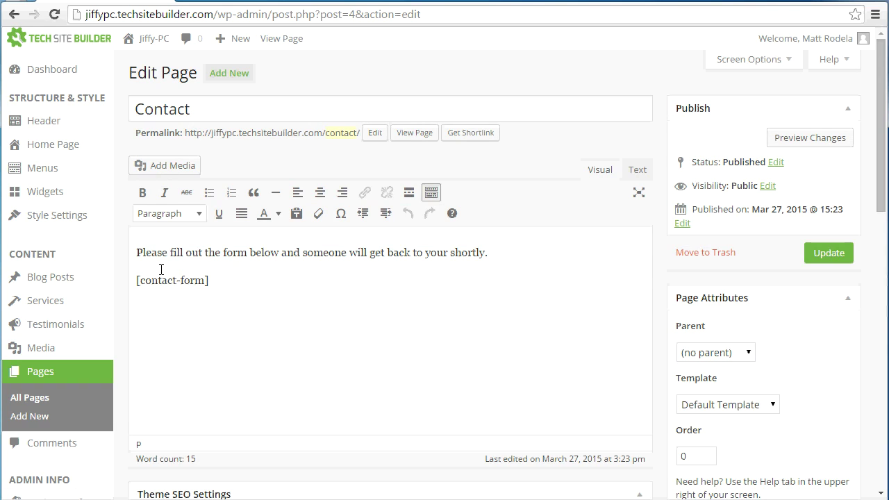
{"action": "left_click_drag", "start_coordinate": [137, 255], "coordinate": [501, 261]}
{"action": "left_click", "coordinate": [340, 253]}
{"action": "left_click_drag", "start_coordinate": [224, 286], "coordinate": [125, 291]}
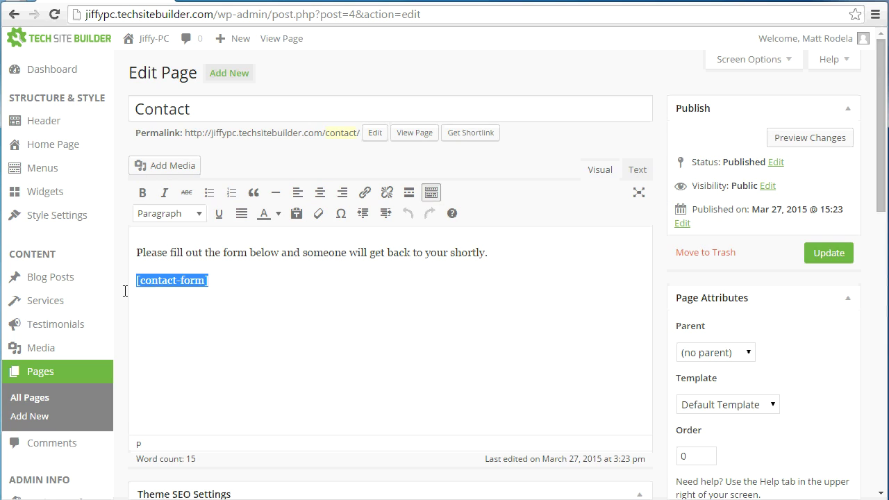
{"action": "left_click", "coordinate": [213, 286]}
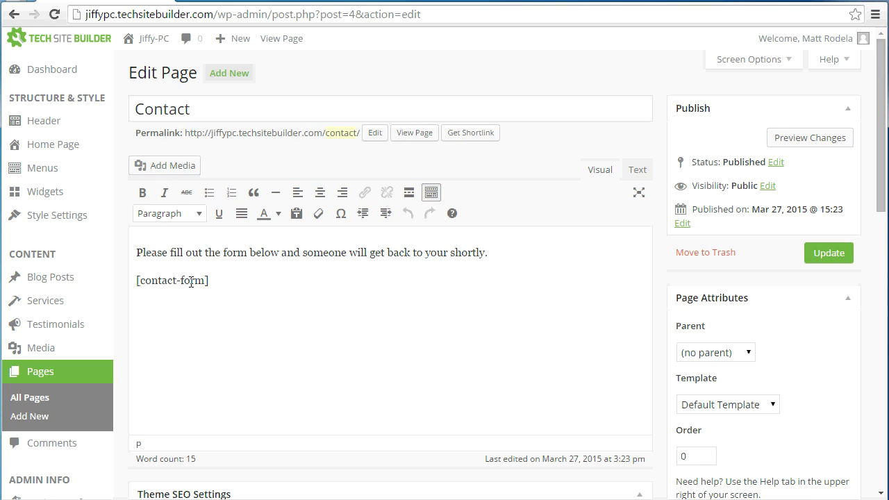
{"action": "left_click", "coordinate": [137, 282]}
{"action": "left_click_drag", "start_coordinate": [136, 285], "coordinate": [228, 282]}
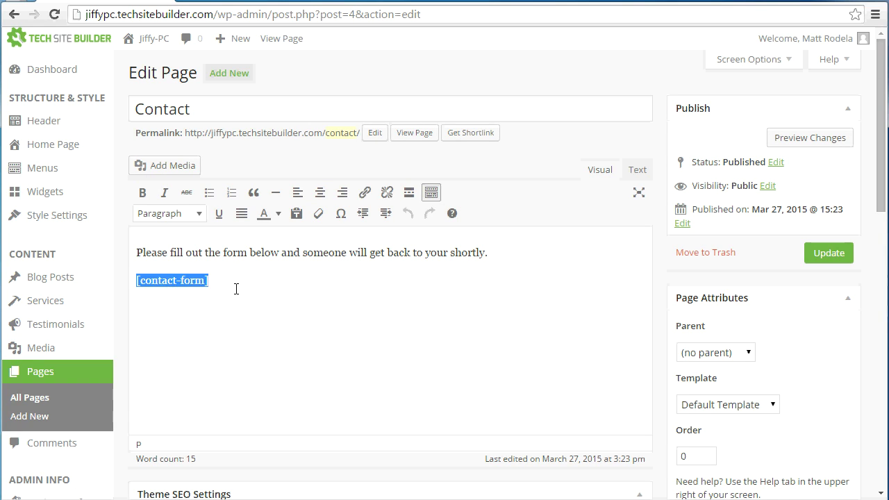
{"action": "left_click", "coordinate": [231, 284]}
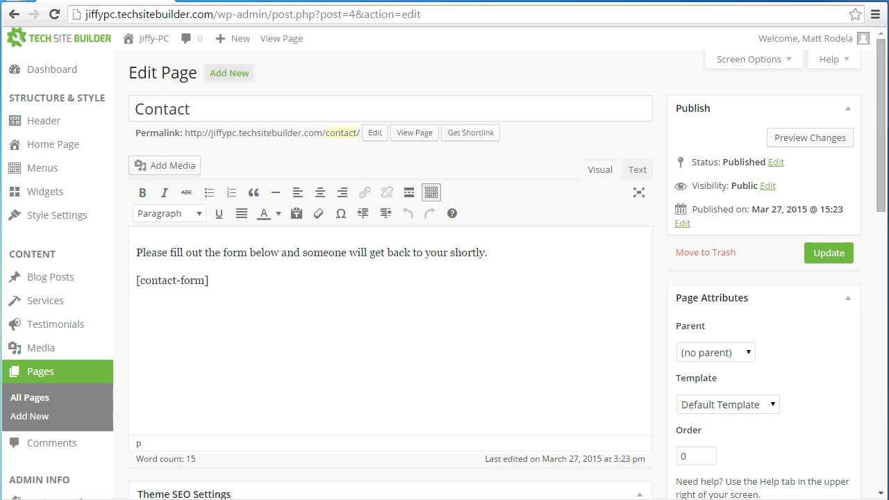
Replace the intro with "How can we help you? Please fill out the form below and we’ll get back to you within 24 hours!" and update the page
{"action": "triple_click", "coordinate": [494, 251]}
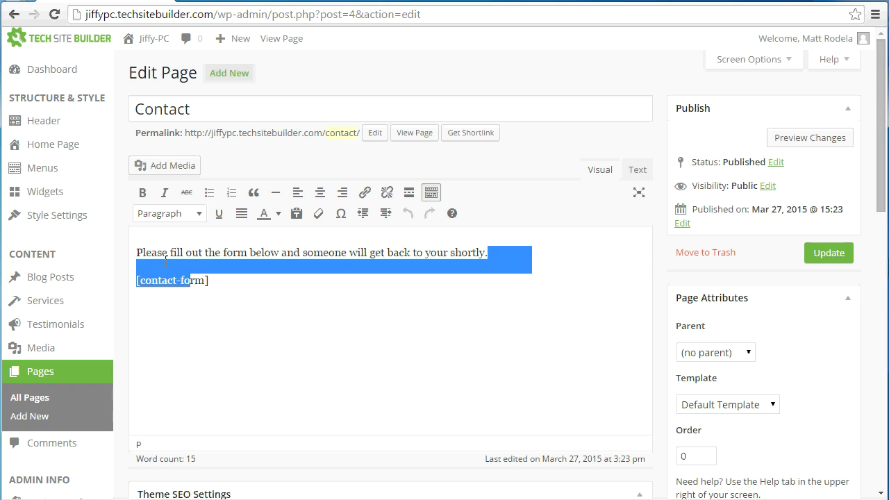
{"action": "type", "text": "How can we help you? Please fill out the form below and we’ll get back to you within 24 hours!"}
{"action": "left_click", "coordinate": [470, 254]}
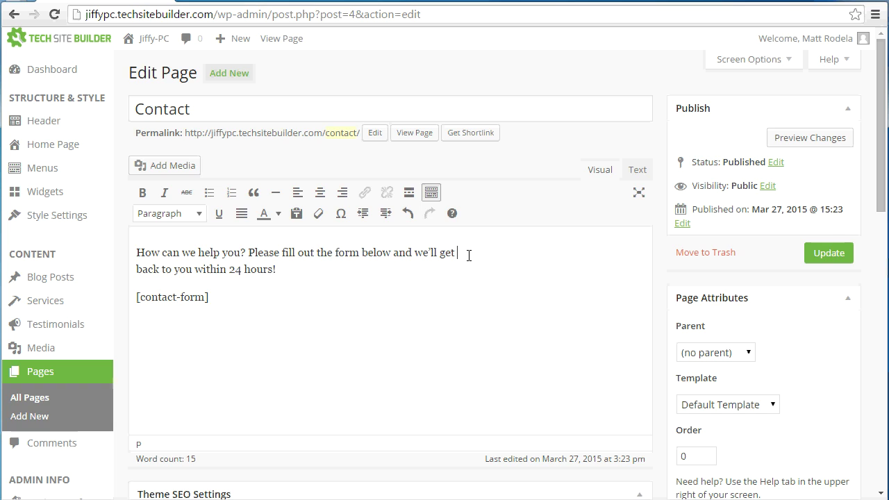
{"action": "key", "text": "Delete"}
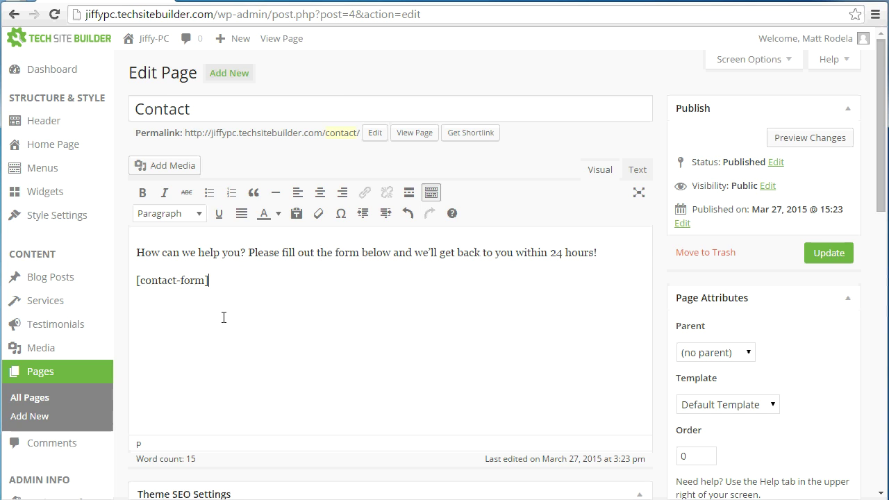
{"action": "left_click", "coordinate": [824, 259]}
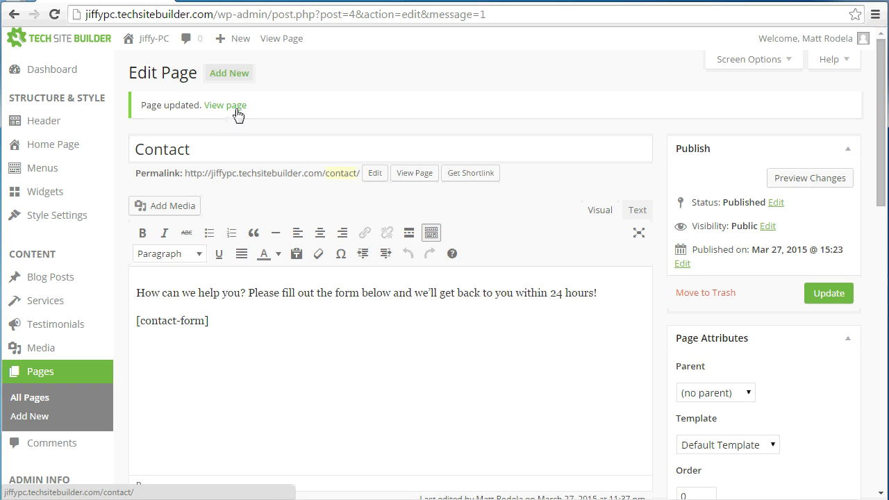
View the live Contact page and examine its intro text and the contact form fields
{"action": "left_click", "coordinate": [232, 106]}
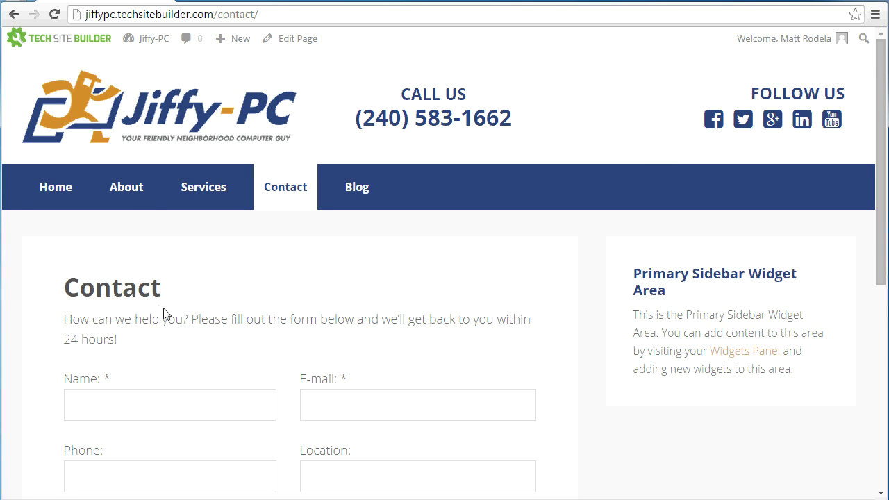
{"action": "scroll", "coordinate": [164, 314], "scroll_direction": "down", "scroll_amount": 2}
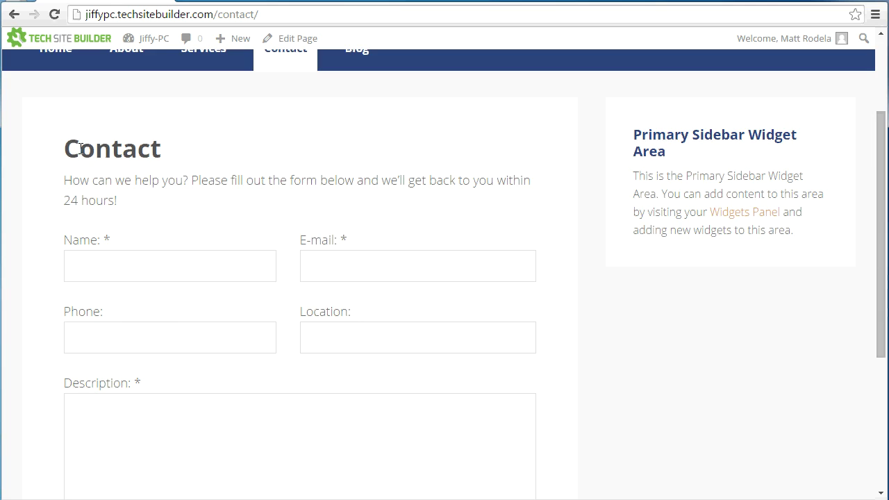
{"action": "left_click_drag", "start_coordinate": [64, 181], "coordinate": [130, 194]}
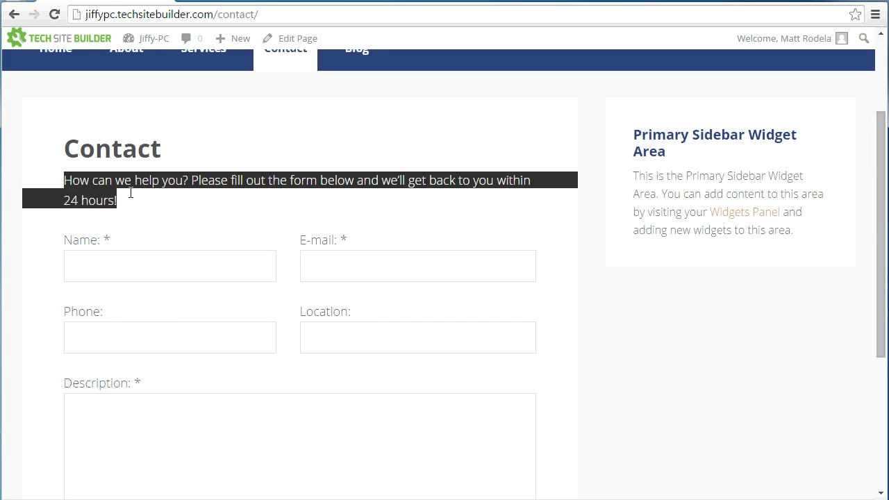
{"action": "left_click", "coordinate": [106, 194]}
{"action": "scroll", "coordinate": [103, 202], "scroll_direction": "down", "scroll_amount": 2}
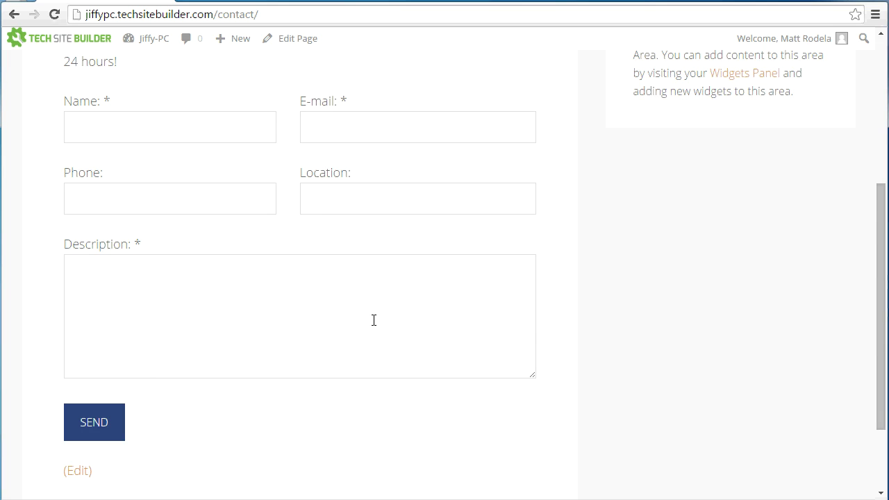
{"action": "scroll", "coordinate": [339, 236], "scroll_direction": "up", "scroll_amount": 2}
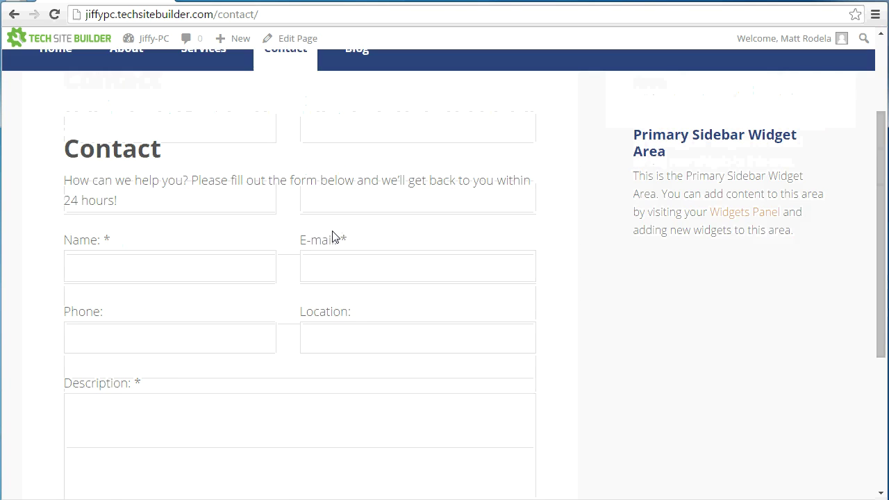
{"action": "scroll", "coordinate": [241, 257], "scroll_direction": "down", "scroll_amount": 1}
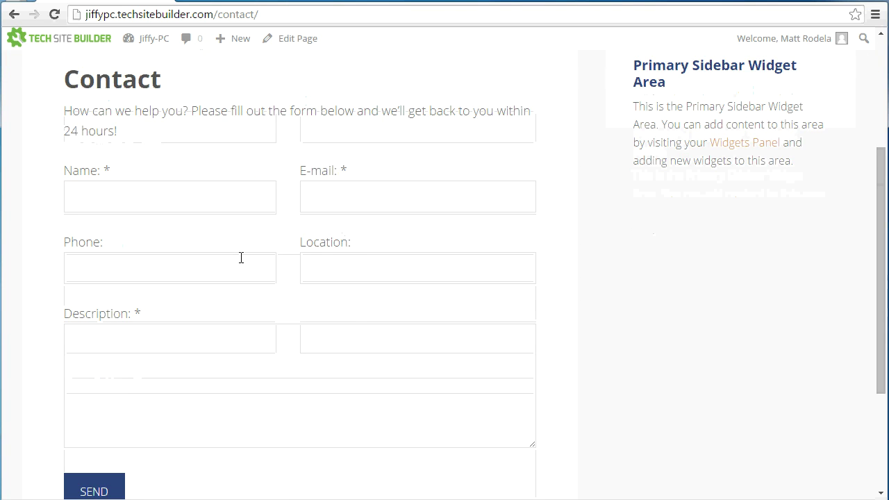
{"action": "left_click", "coordinate": [250, 189]}
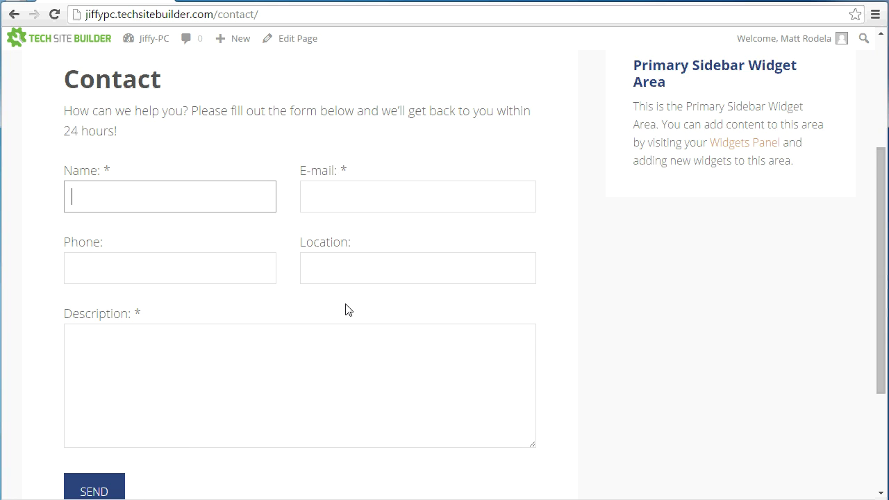
{"action": "scroll", "coordinate": [348, 310], "scroll_direction": "up", "scroll_amount": 3}
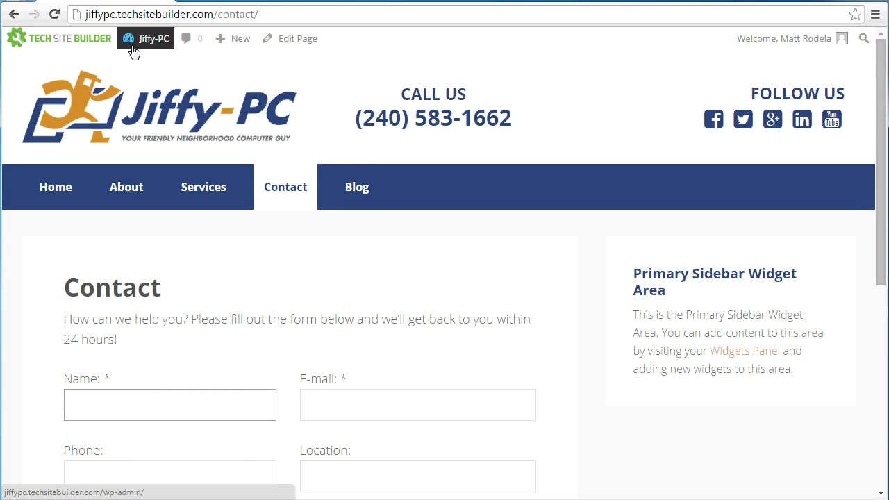
Return to the Contact page's editor and examine the [contact-form] shortcode below the intro
{"action": "left_click", "coordinate": [14, 14]}
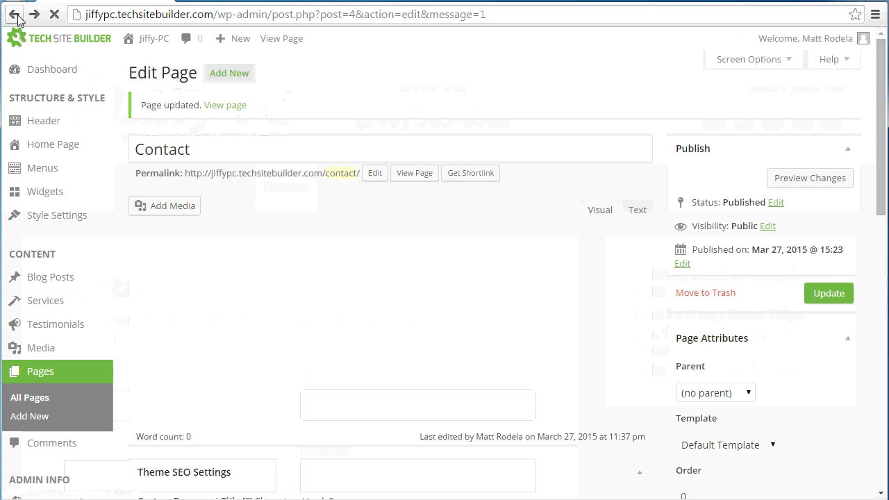
{"action": "left_click_drag", "start_coordinate": [210, 321], "coordinate": [131, 314]}
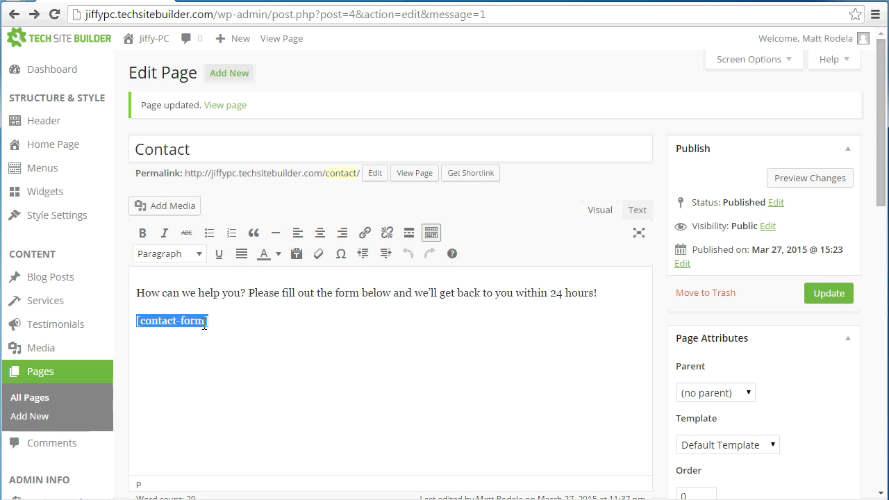
{"action": "left_click", "coordinate": [139, 324]}
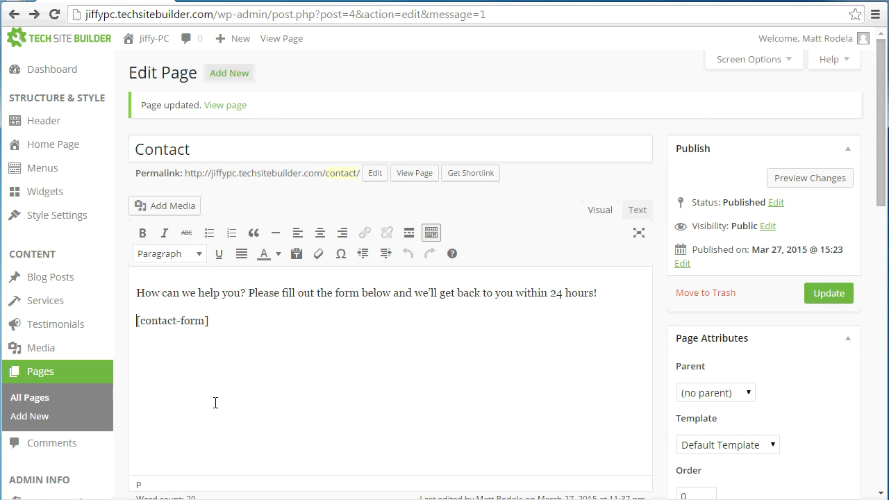
Open the Home page from the list of all pages, read its placeholder notice and return to the list without editing it
{"action": "scroll", "coordinate": [645, 334], "scroll_direction": "down", "scroll_amount": 1}
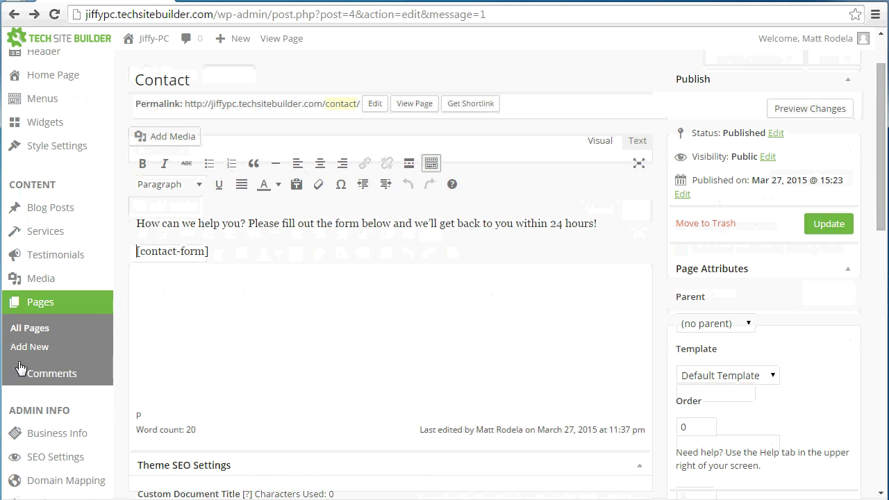
{"action": "left_click", "coordinate": [39, 332]}
{"action": "mouse_move", "coordinate": [50, 330]}
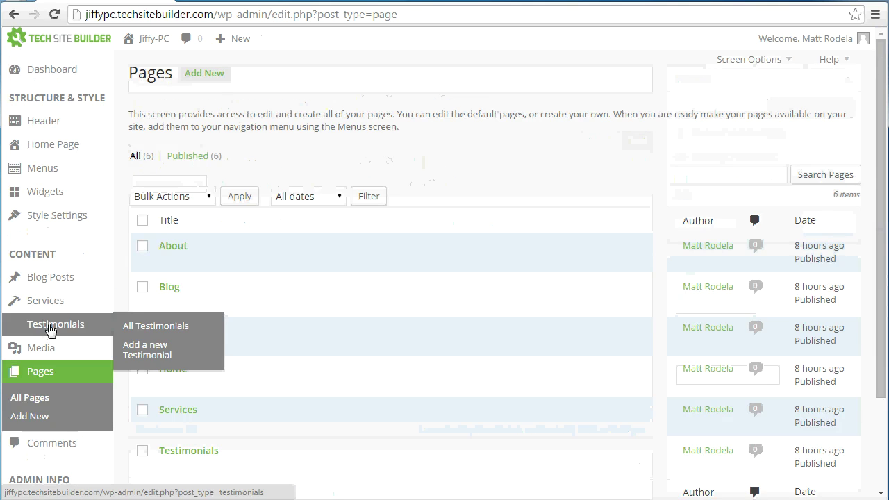
{"action": "left_click", "coordinate": [170, 371]}
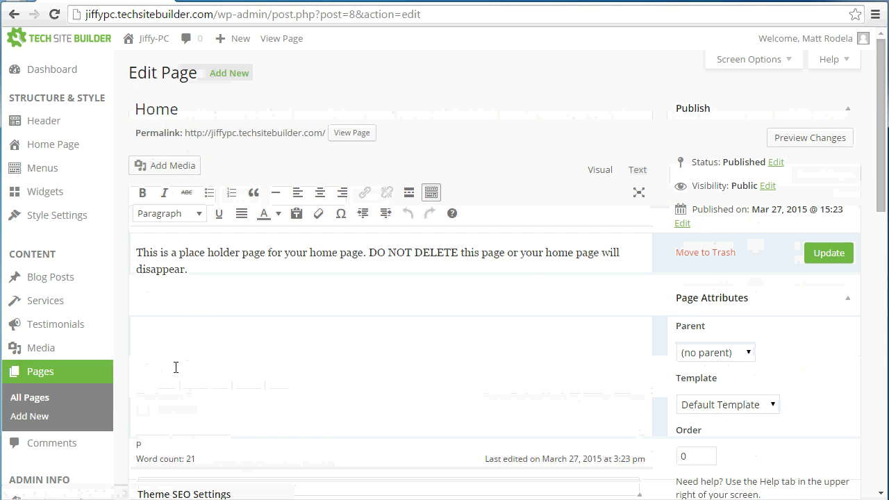
{"action": "left_click_drag", "start_coordinate": [186, 253], "coordinate": [290, 253]}
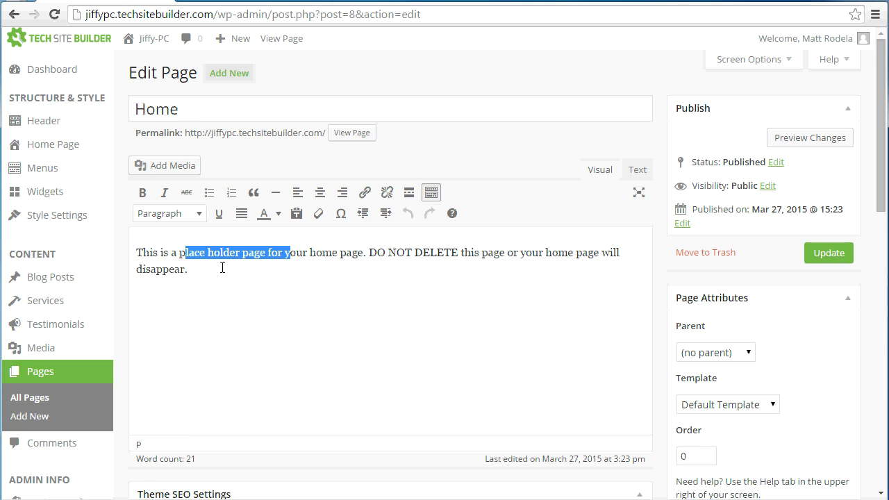
{"action": "left_click", "coordinate": [43, 399]}
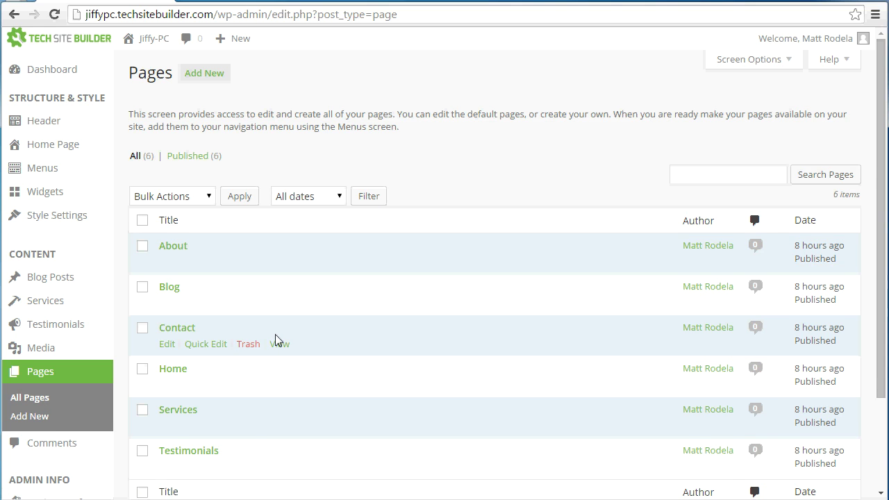
Open the Services page for editing and examine its title and placeholder text without changing them
{"action": "scroll", "coordinate": [275, 338], "scroll_direction": "down", "scroll_amount": 1}
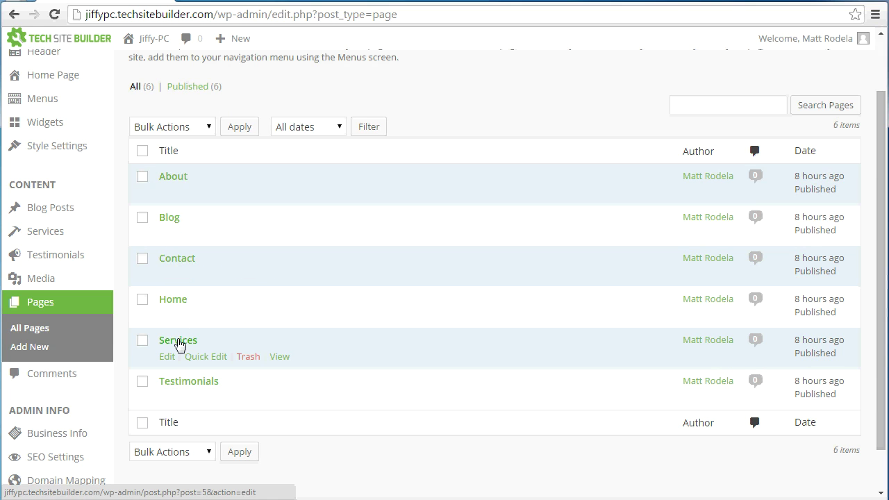
{"action": "left_click", "coordinate": [179, 341]}
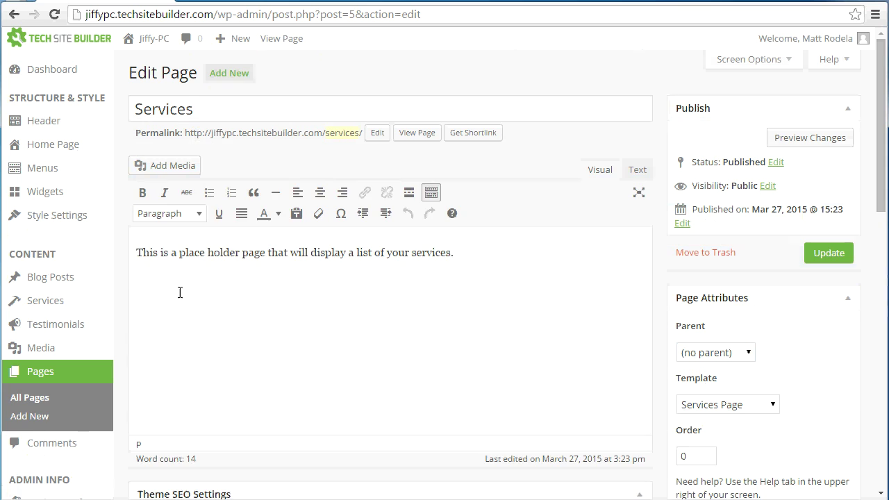
{"action": "left_click_drag", "start_coordinate": [203, 114], "coordinate": [119, 107]}
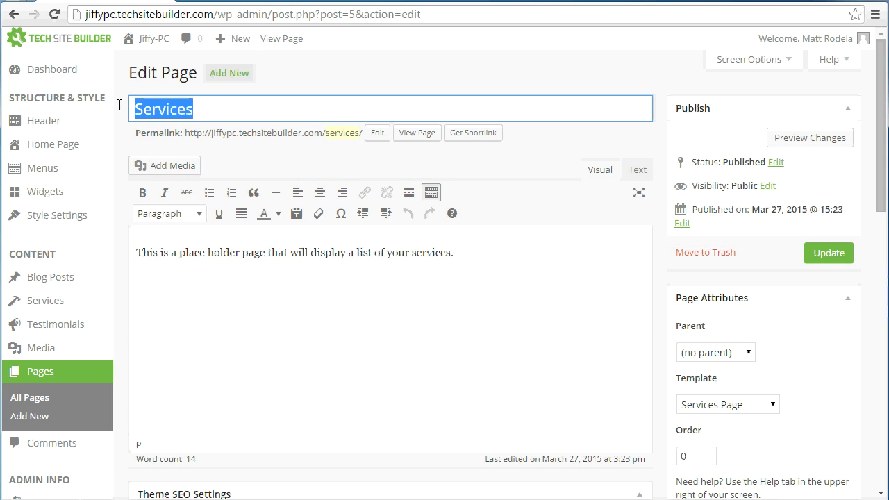
{"action": "left_click", "coordinate": [225, 106]}
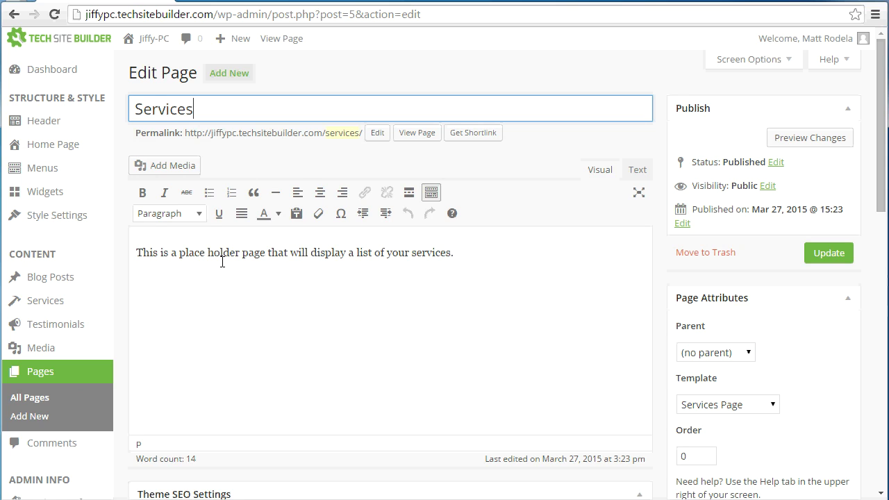
{"action": "mouse_move", "coordinate": [39, 282]}
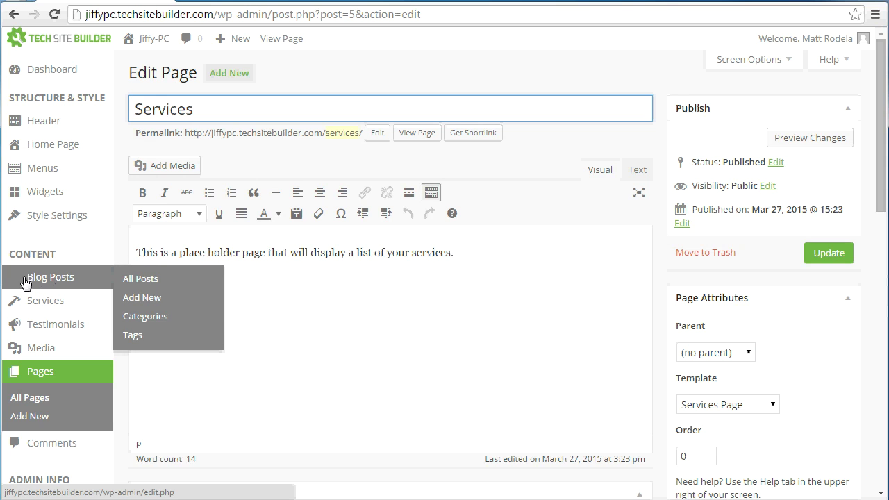
Start a new blog post titled "New Blog Post" with the body text "This is my new blog post."
{"action": "left_click", "coordinate": [38, 287]}
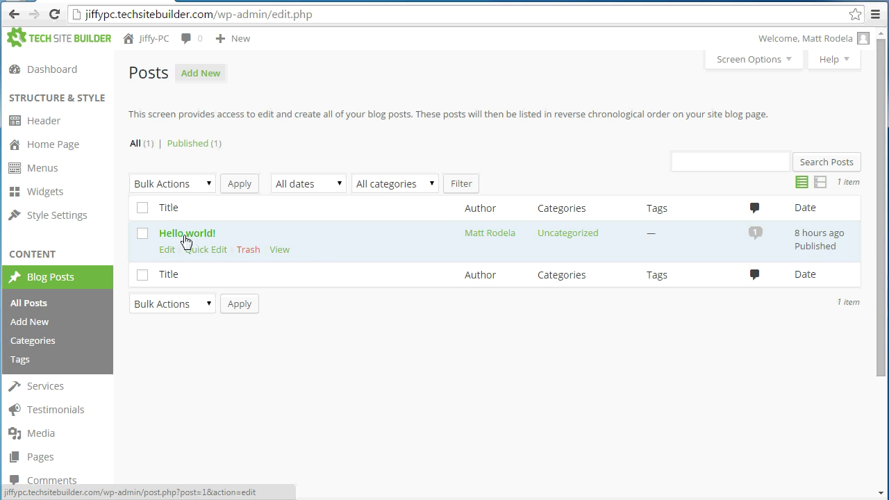
{"action": "left_click", "coordinate": [200, 78]}
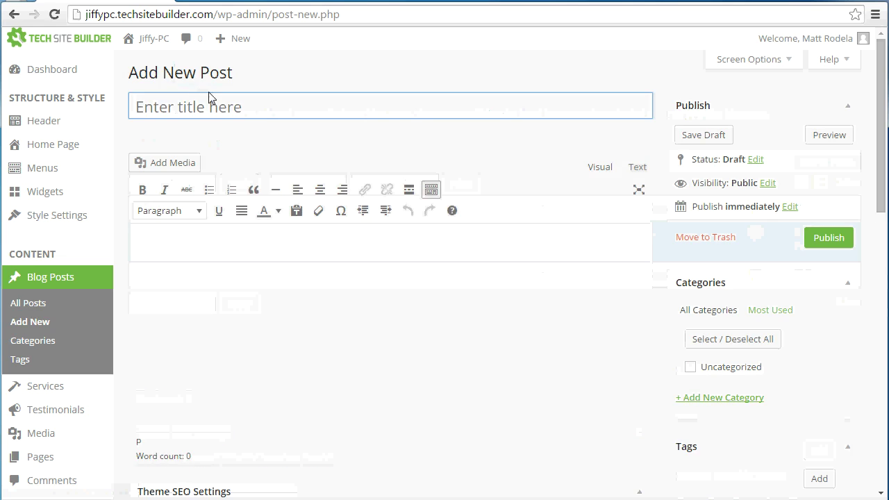
{"action": "type", "text": "New B"}
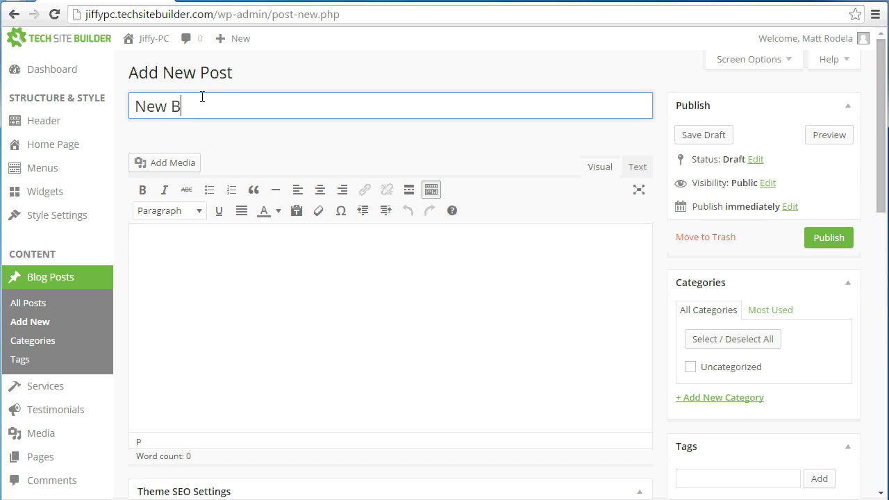
{"action": "type", "text": "log Post"}
{"action": "left_click", "coordinate": [231, 359]}
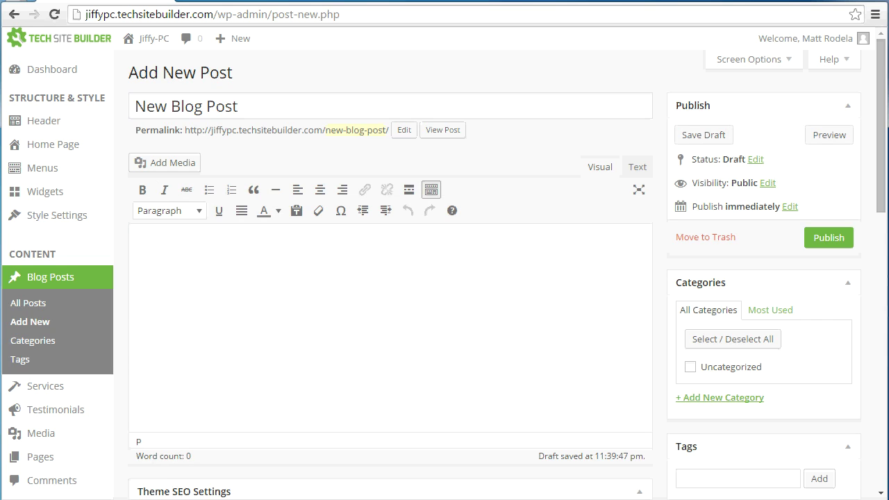
{"action": "type", "text": "This"}
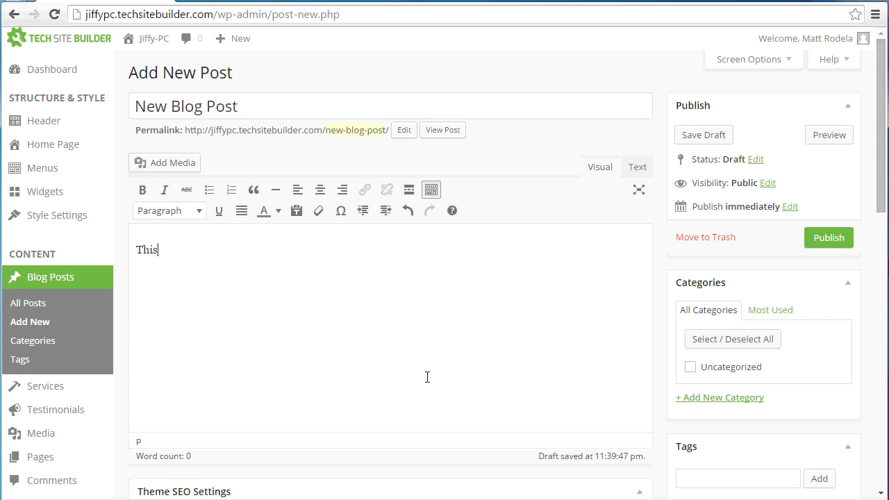
{"action": "type", "text": " is my new blog post."}
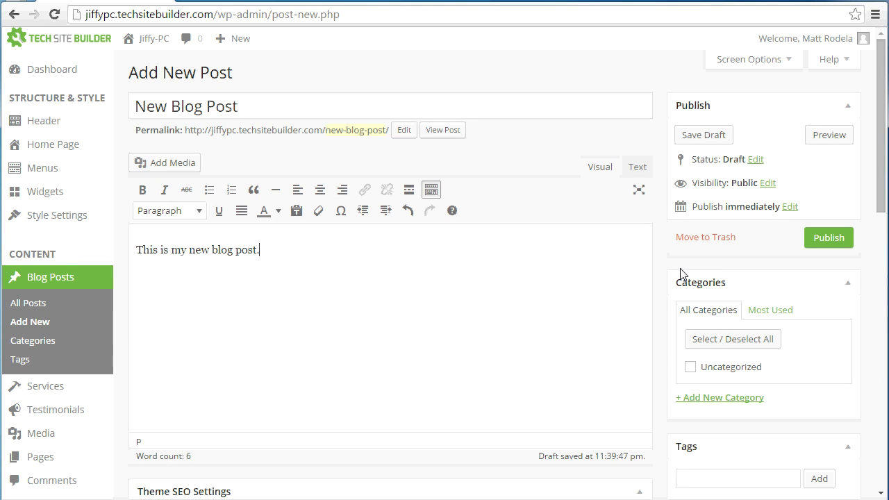
Create a new category named "Computer Repair" and assign the post to it
{"action": "left_click", "coordinate": [713, 400]}
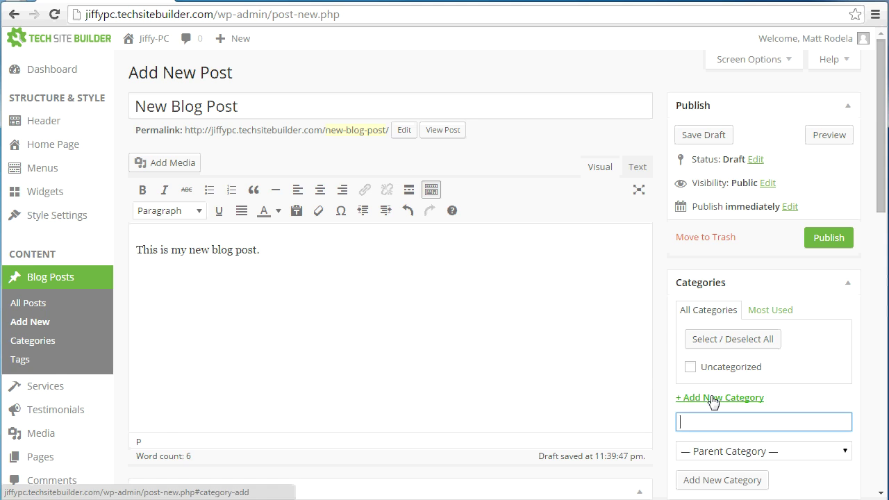
{"action": "scroll", "coordinate": [713, 402], "scroll_direction": "down", "scroll_amount": 1}
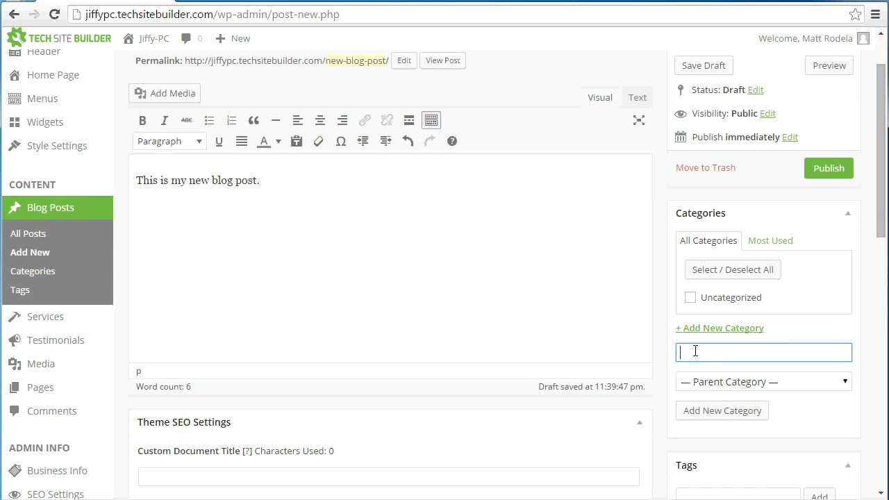
{"action": "type", "text": "Computer Repair"}
{"action": "key", "text": "Return"}
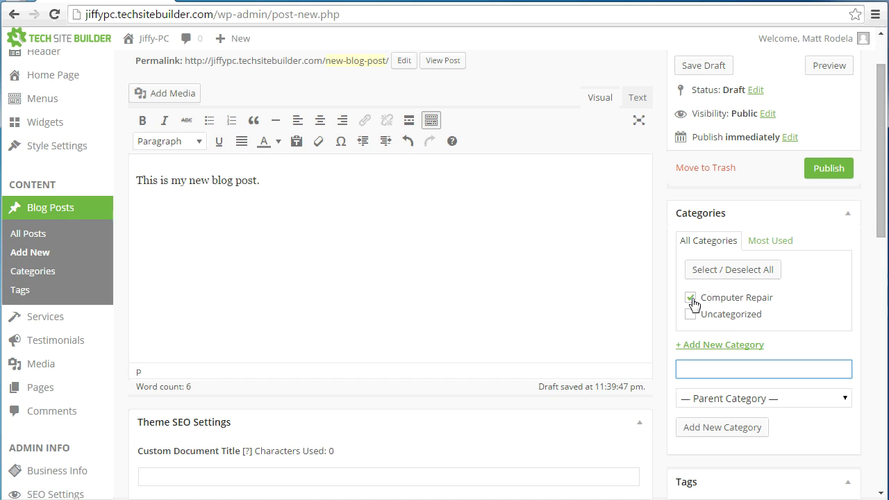
{"action": "left_click", "coordinate": [692, 300]}
{"action": "left_click", "coordinate": [690, 299]}
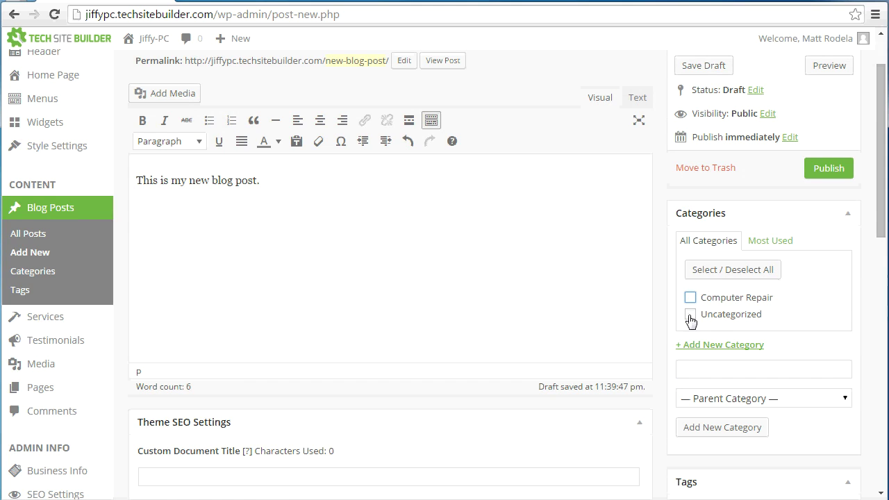
{"action": "left_click", "coordinate": [691, 300]}
Add the tags "screen repair" and "Toshiba Laptops" to the new blog post and publish it
{"action": "scroll", "coordinate": [733, 327], "scroll_direction": "down", "scroll_amount": 4}
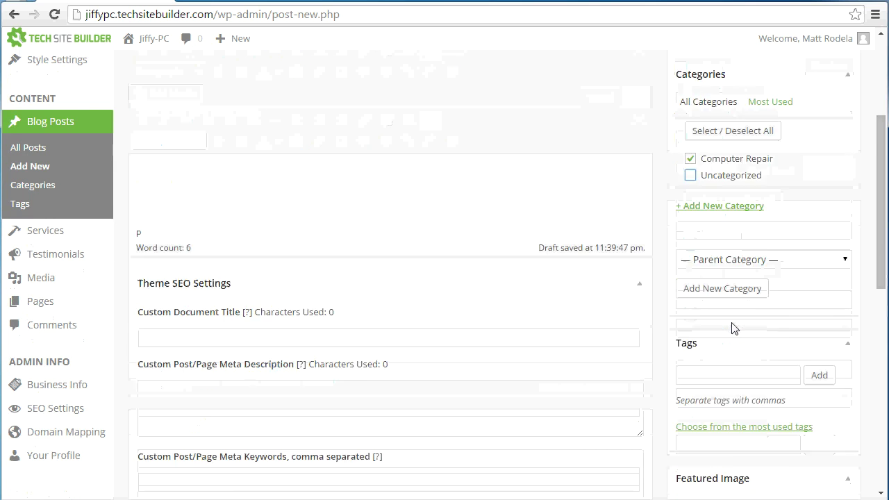
{"action": "scroll", "coordinate": [715, 282], "scroll_direction": "down", "scroll_amount": 2}
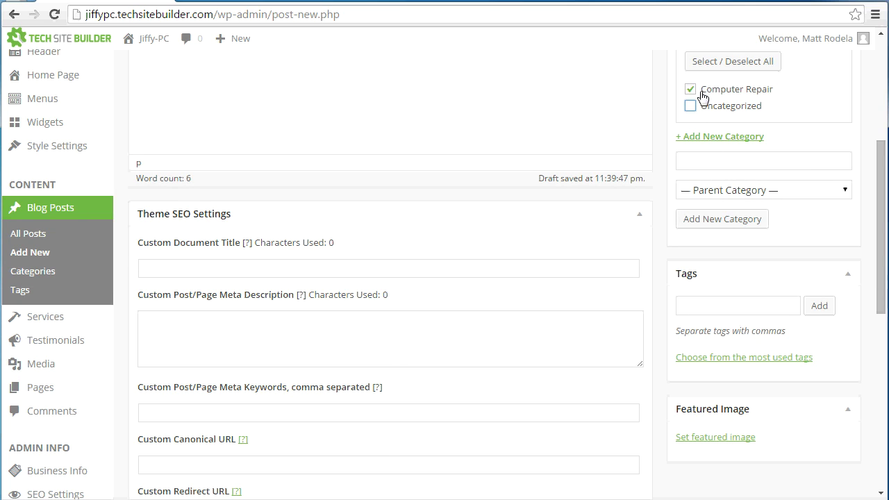
{"action": "left_click", "coordinate": [706, 306]}
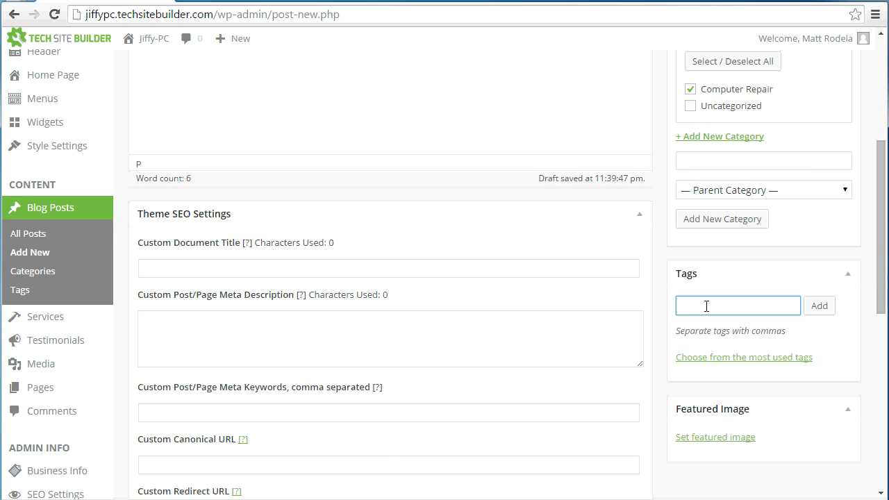
{"action": "type", "text": "screen repair"}
{"action": "key", "text": "Return"}
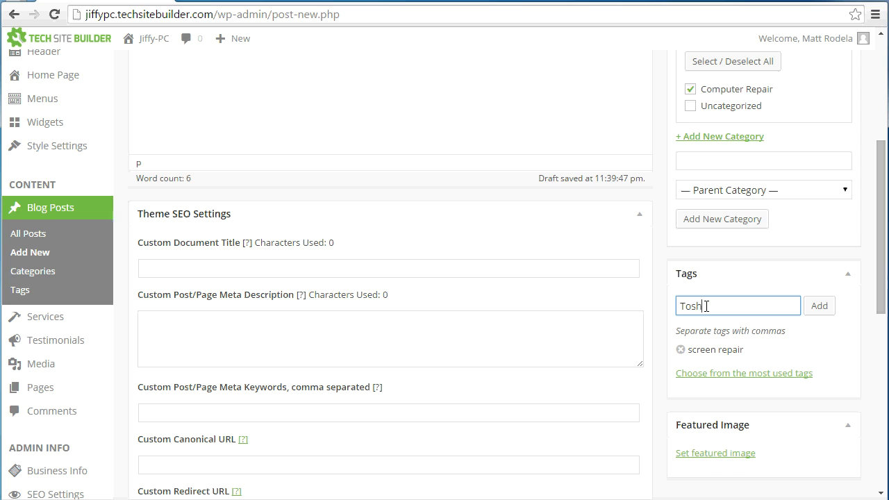
{"action": "type", "text": "Toshiba Laptops"}
{"action": "key", "text": "Return"}
{"action": "scroll", "coordinate": [773, 353], "scroll_direction": "up", "scroll_amount": 4}
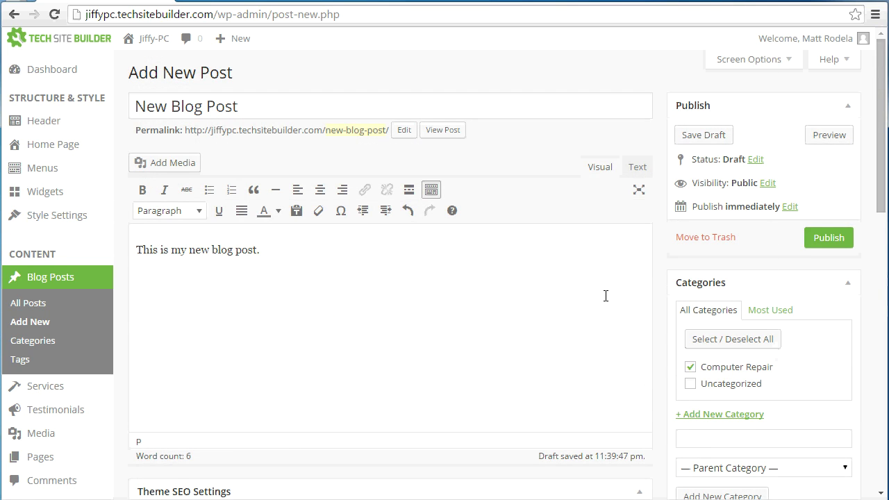
{"action": "left_click", "coordinate": [822, 248]}
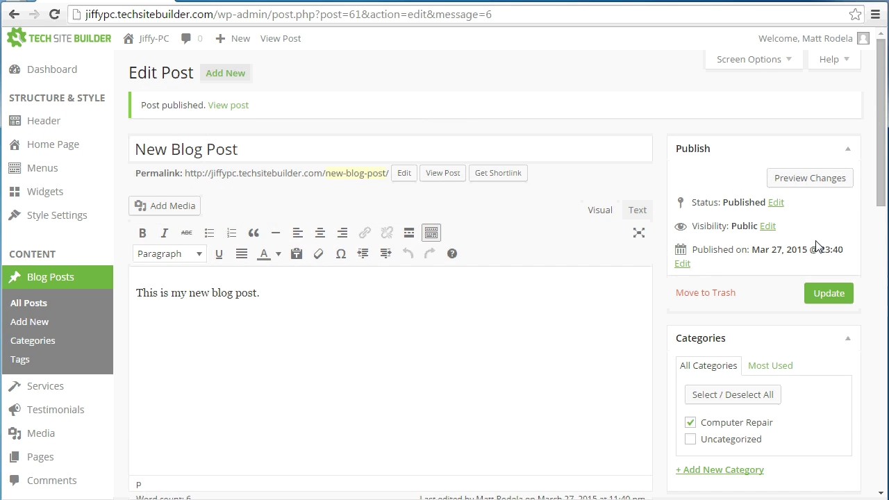
Open the live site's Blog page and review how the new post and the "Hello world!" post are listed
{"action": "left_click", "coordinate": [152, 47]}
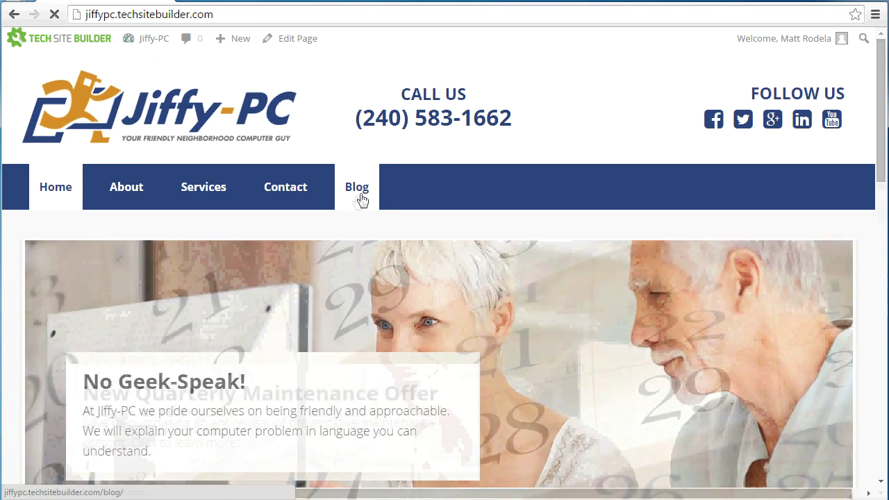
{"action": "left_click", "coordinate": [361, 199]}
{"action": "scroll", "coordinate": [339, 224], "scroll_direction": "down", "scroll_amount": 4}
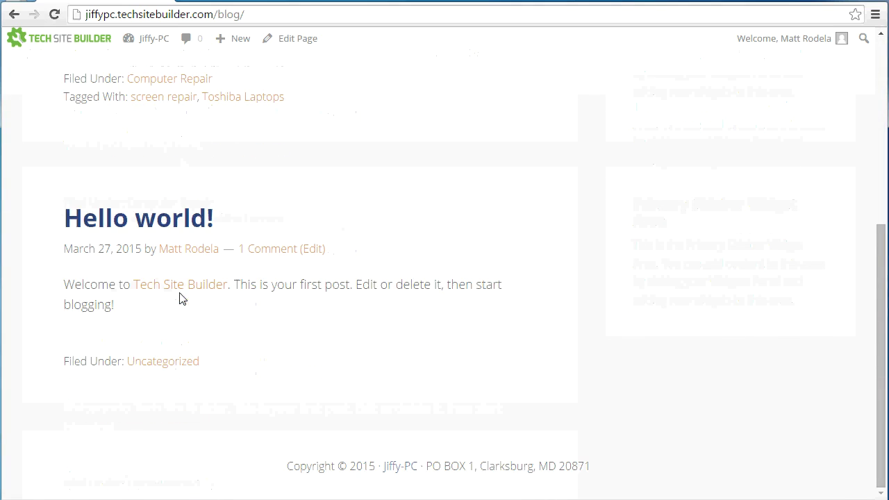
{"action": "scroll", "coordinate": [257, 366], "scroll_direction": "up", "scroll_amount": 2}
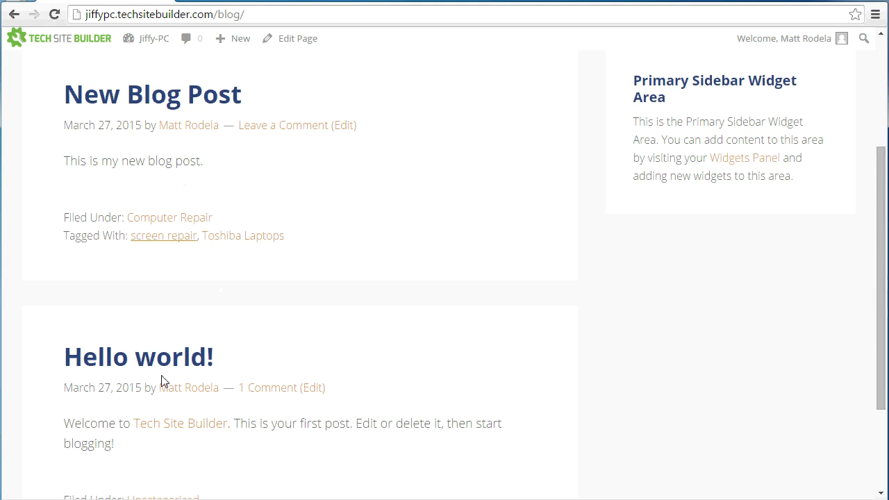
{"action": "scroll", "coordinate": [261, 369], "scroll_direction": "up", "scroll_amount": 1}
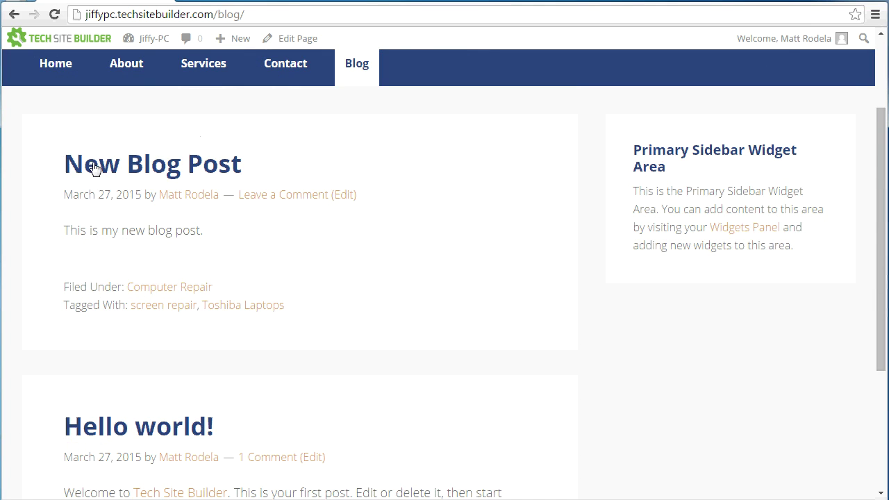
{"action": "scroll", "coordinate": [234, 321], "scroll_direction": "down", "scroll_amount": 2}
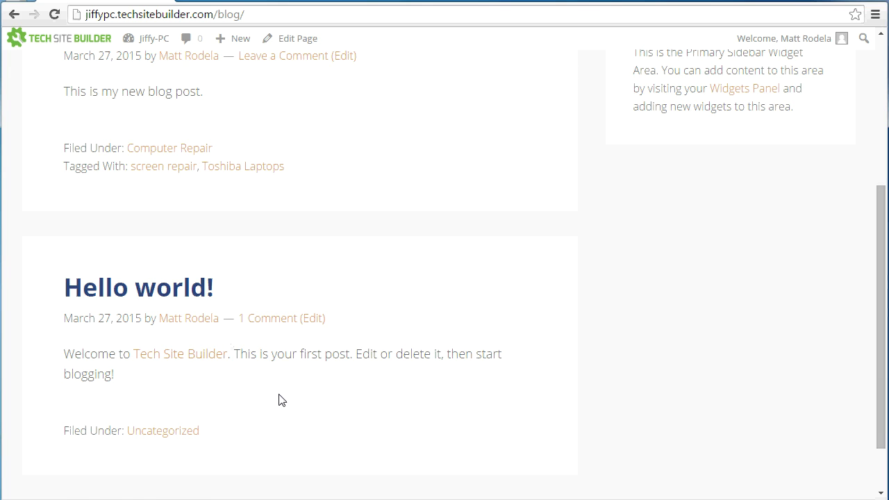
{"action": "scroll", "coordinate": [281, 400], "scroll_direction": "up", "scroll_amount": 3}
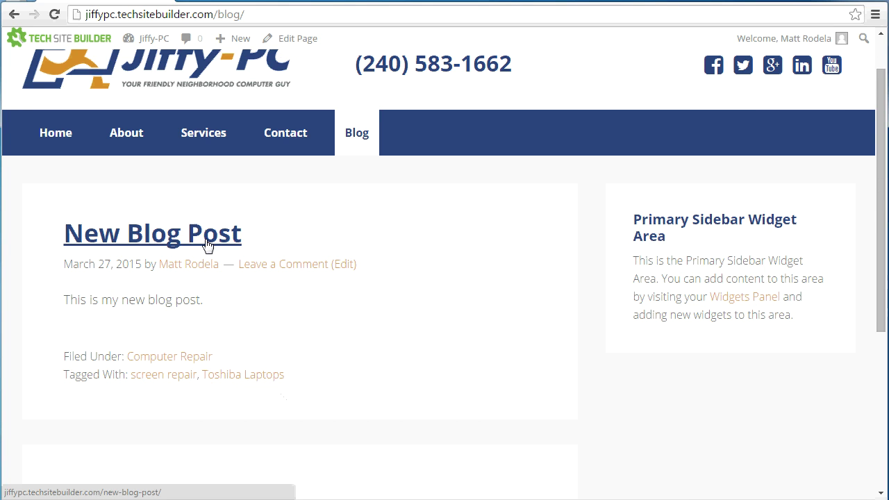
Open the full "New Blog Post" entry on the live site and examine its content, category, tags and comment form
{"action": "left_click", "coordinate": [187, 237]}
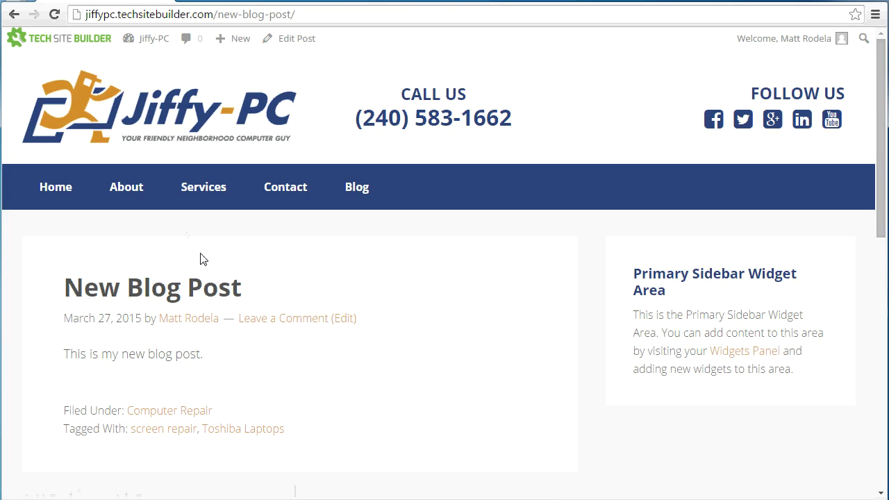
{"action": "scroll", "coordinate": [216, 261], "scroll_direction": "down", "scroll_amount": 2}
{"action": "scroll", "coordinate": [185, 163], "scroll_direction": "down", "scroll_amount": 2}
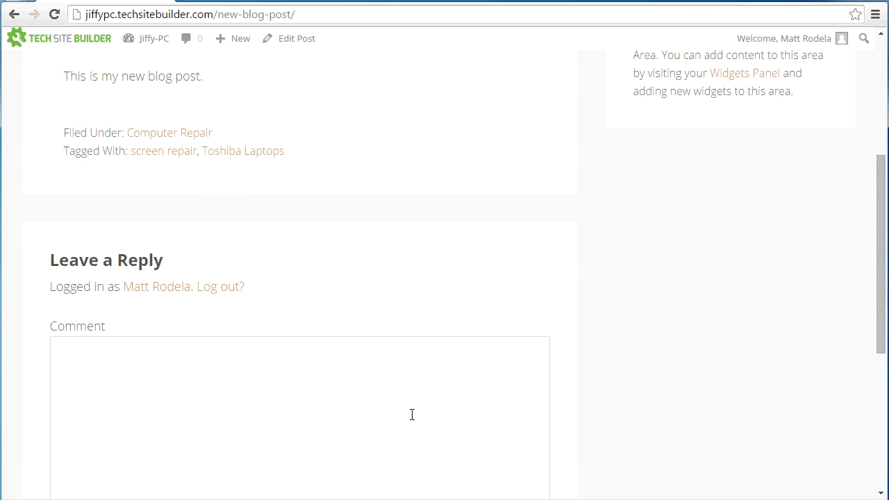
{"action": "scroll", "coordinate": [411, 417], "scroll_direction": "up", "scroll_amount": 2}
{"action": "scroll", "coordinate": [238, 308], "scroll_direction": "down", "scroll_amount": 4}
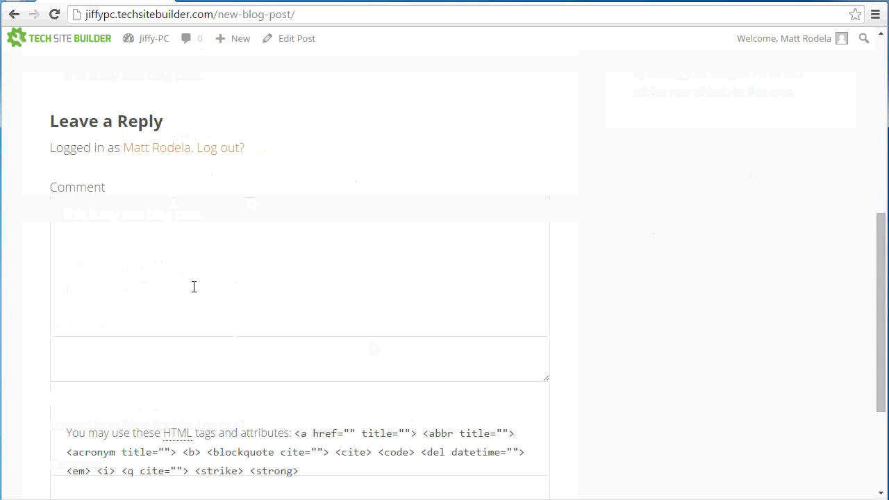
{"action": "scroll", "coordinate": [213, 224], "scroll_direction": "up", "scroll_amount": 3}
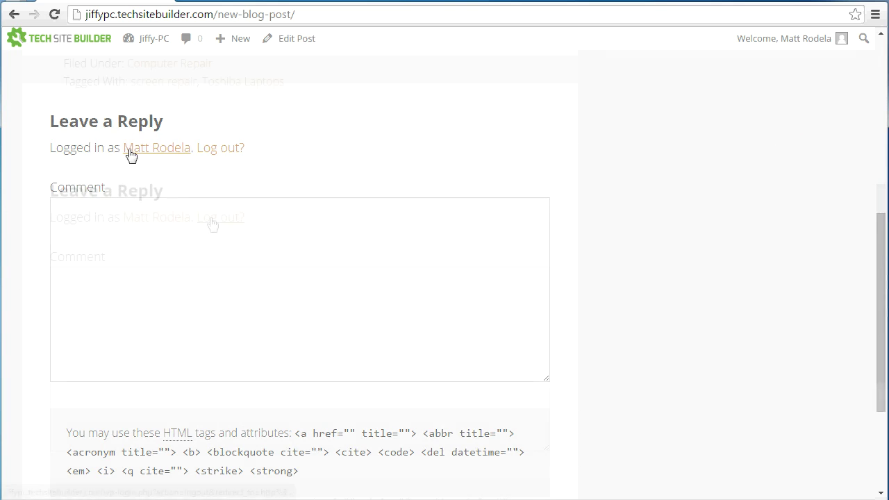
{"action": "scroll", "coordinate": [271, 224], "scroll_direction": "up", "scroll_amount": 1}
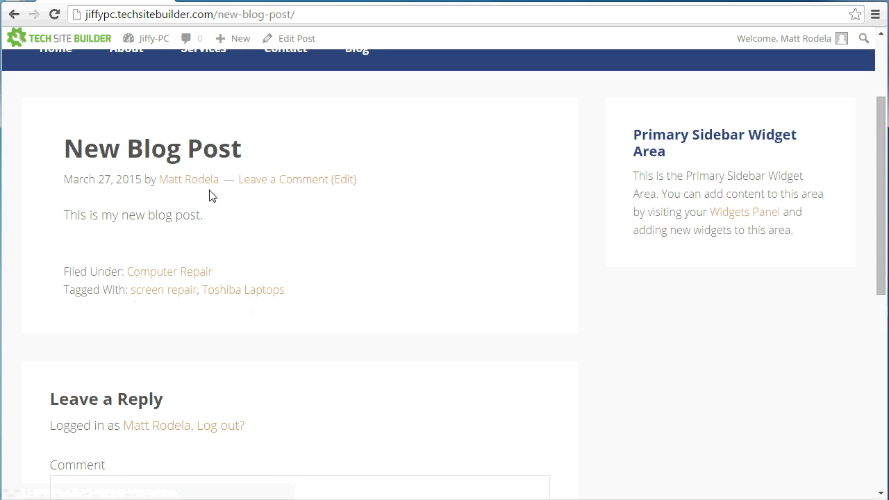
View the archive page for the "Toshiba Laptops" tag and open that tag's edit screen
{"action": "left_click", "coordinate": [234, 294]}
{"action": "scroll", "coordinate": [231, 303], "scroll_direction": "down", "scroll_amount": 2}
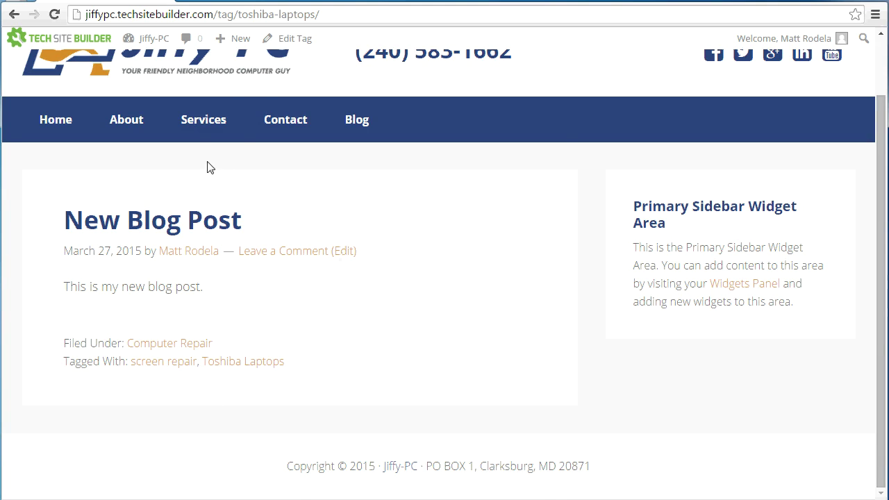
{"action": "left_click", "coordinate": [286, 40]}
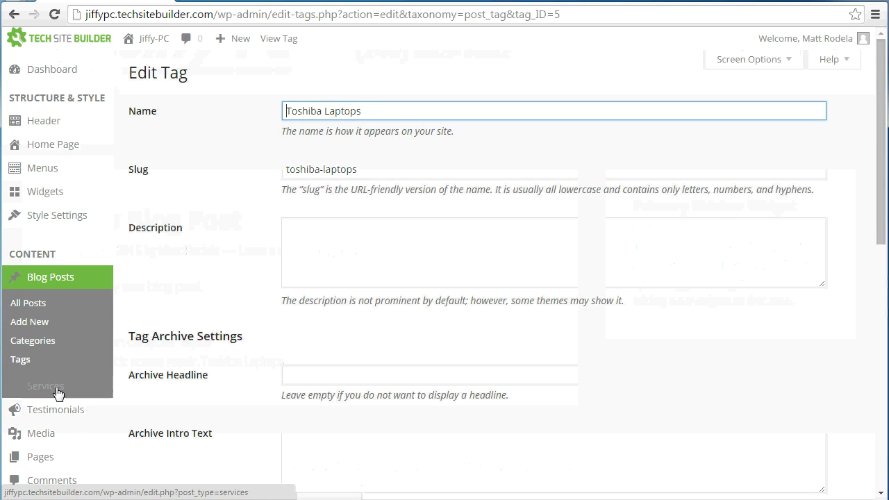
Move the "Hello world!" post from the list of all posts to the trash and delete it permanently
{"action": "left_click", "coordinate": [34, 306]}
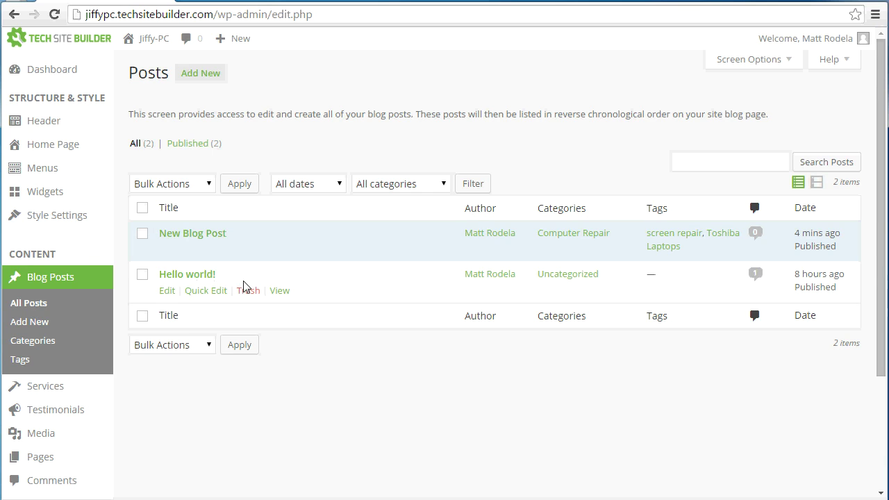
{"action": "left_click", "coordinate": [247, 294]}
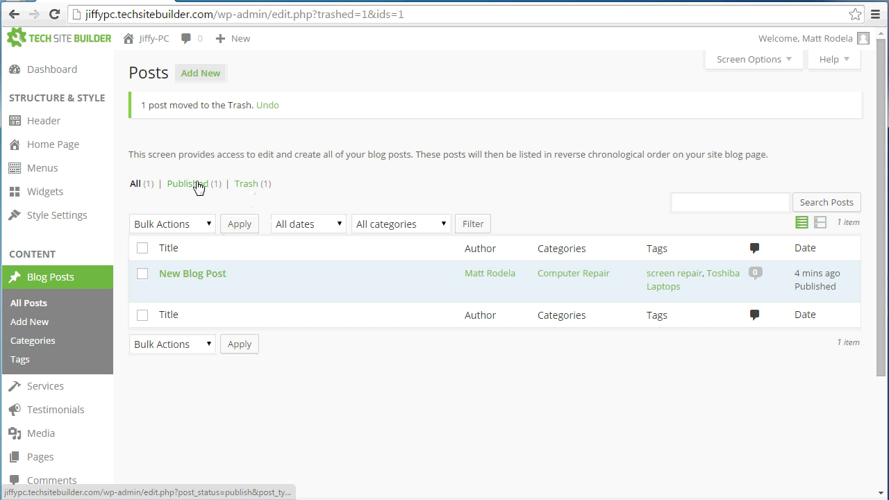
{"action": "left_click", "coordinate": [250, 189]}
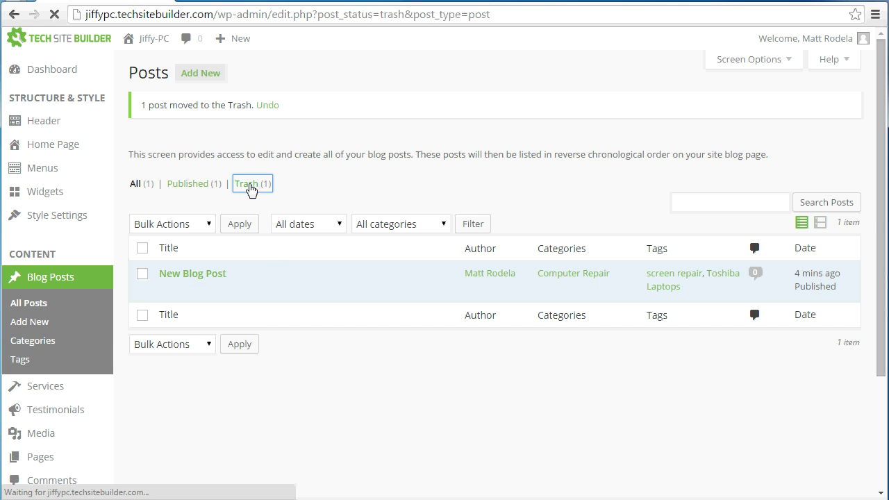
{"action": "mouse_move", "coordinate": [207, 251]}
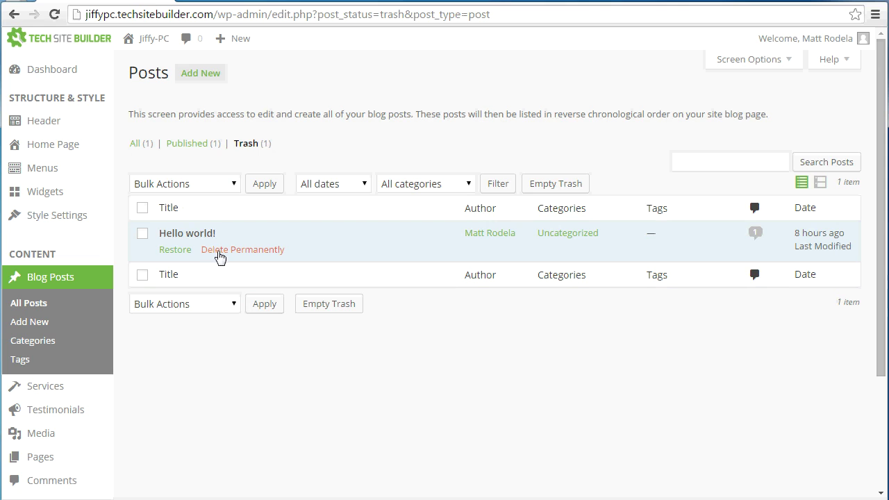
{"action": "left_click", "coordinate": [218, 254]}
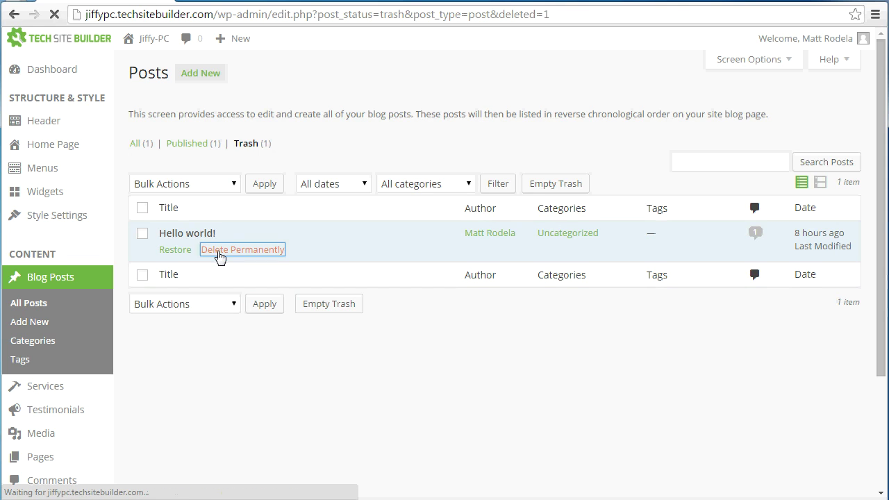